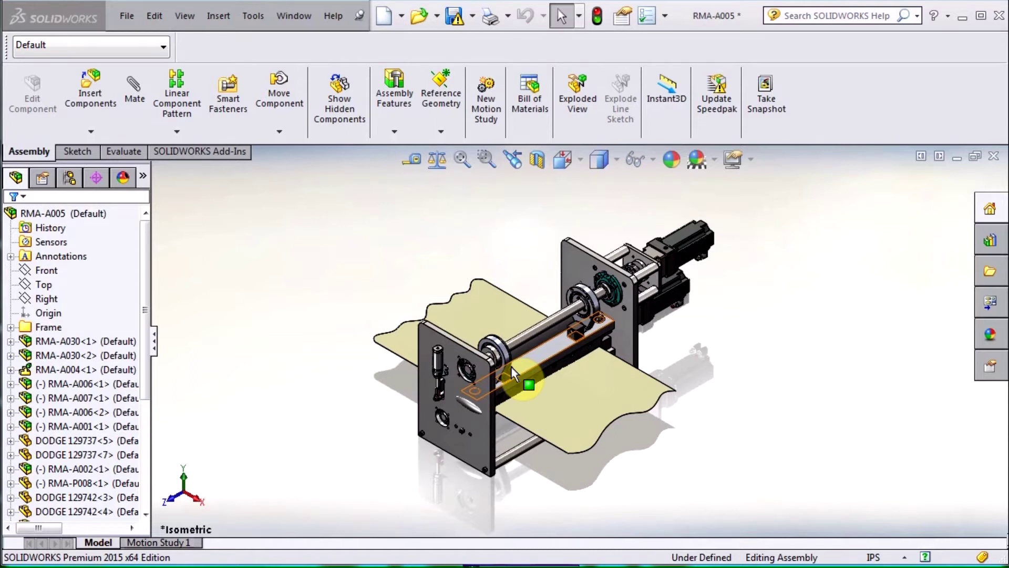
Step: Inspect the knife area of the machine assembly, clear the selection, and switch to the open RMA-A004 assembly
{"action": "left_click_drag", "start_coordinate": [525, 364], "coordinate": [584, 390]}
{"action": "scroll", "coordinate": [543, 319], "scroll_direction": "down", "scroll_amount": 3}
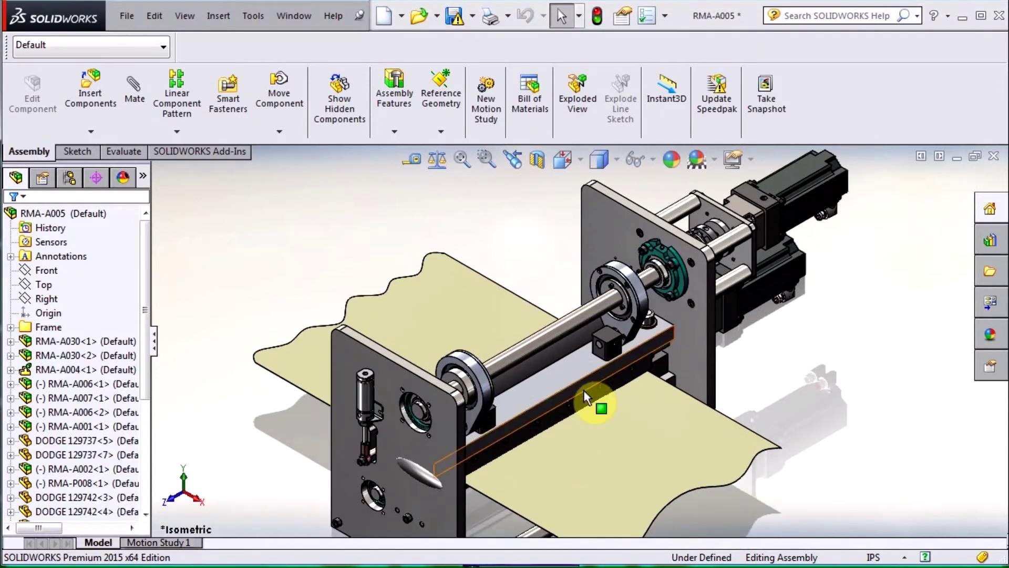
{"action": "middle_click_drag", "start_coordinate": [584, 390], "coordinate": [588, 350]}
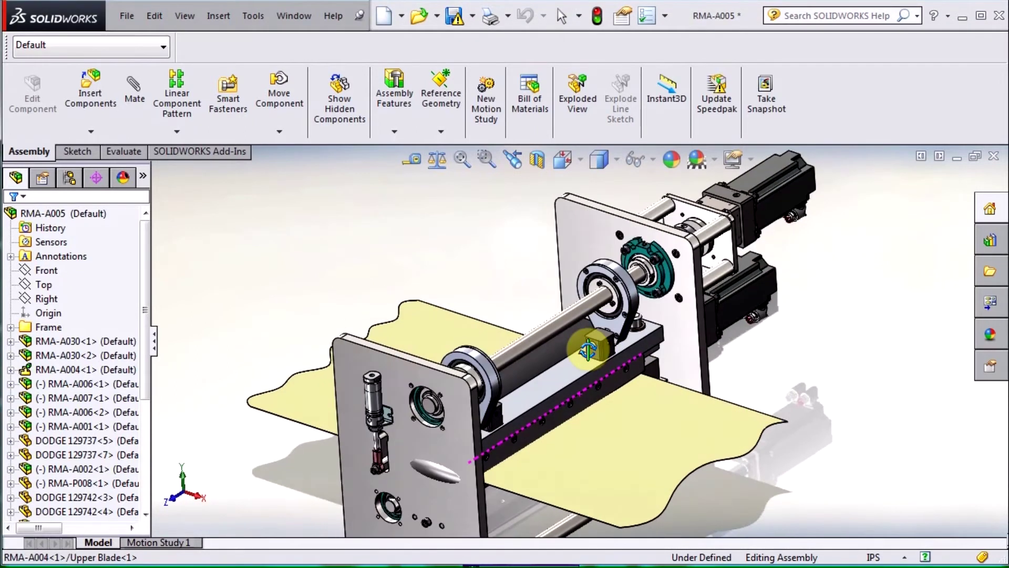
{"action": "key", "text": "Escape"}
{"action": "left_click", "coordinate": [439, 239]}
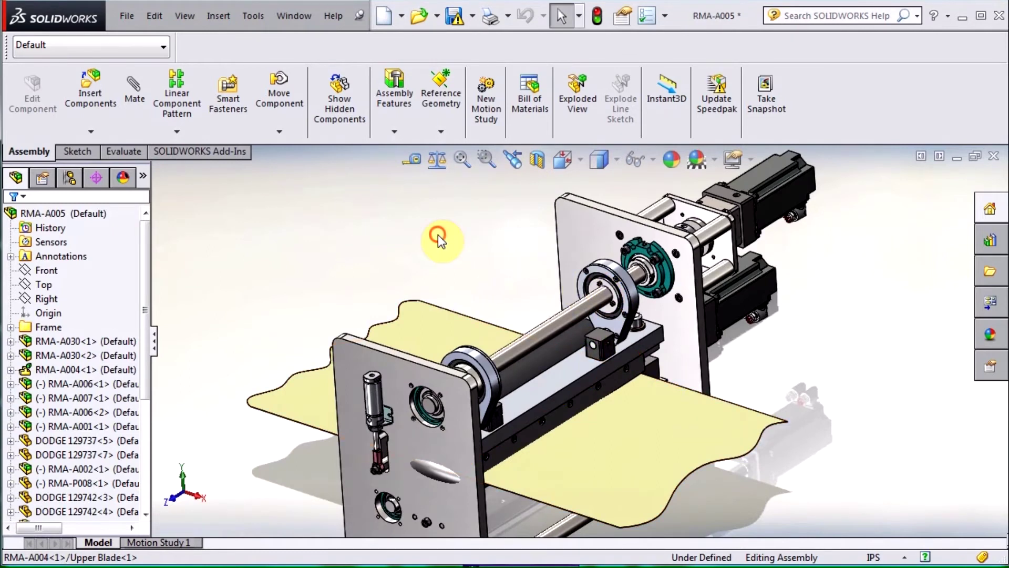
{"action": "key", "text": "ctrl+Tab"}
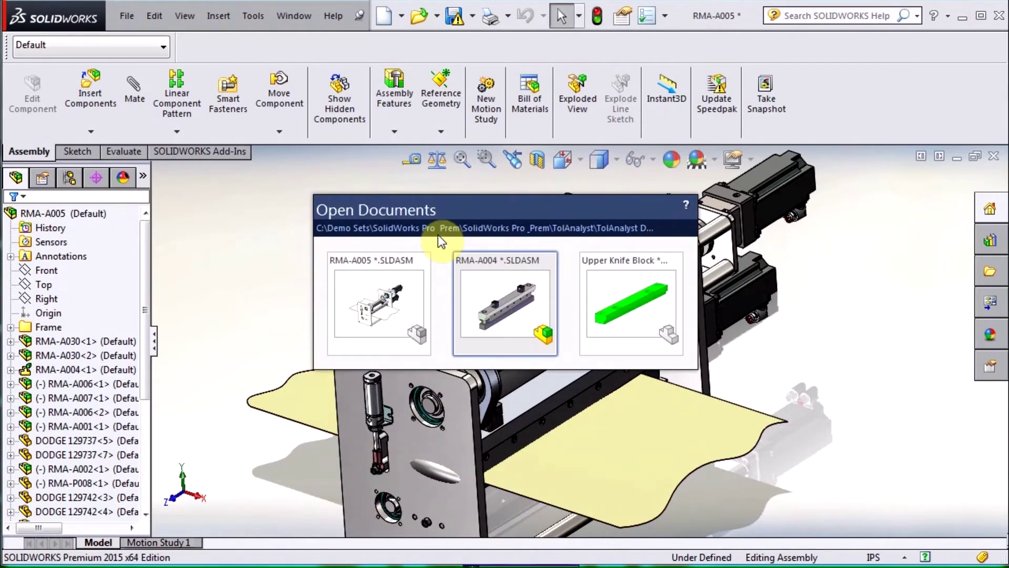
{"action": "scroll", "coordinate": [580, 400], "scroll_direction": "down", "scroll_amount": 2}
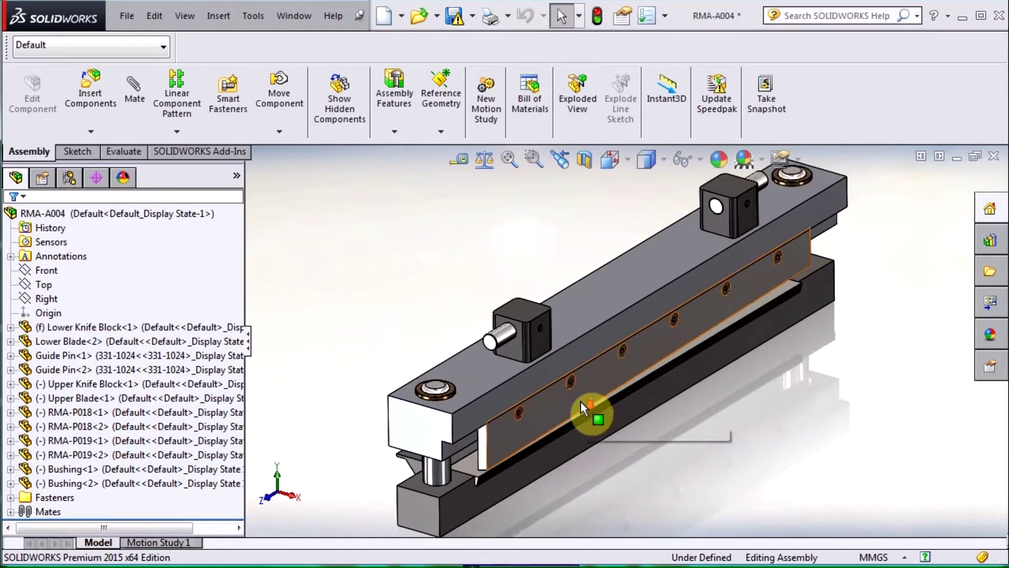
Step: Move the Upper Knife Block along the guide pins
{"action": "scroll", "coordinate": [528, 486], "scroll_direction": "down", "scroll_amount": 2}
{"action": "left_click_drag", "start_coordinate": [492, 378], "coordinate": [509, 434]}
{"action": "scroll", "coordinate": [526, 437], "scroll_direction": "up", "scroll_amount": 1}
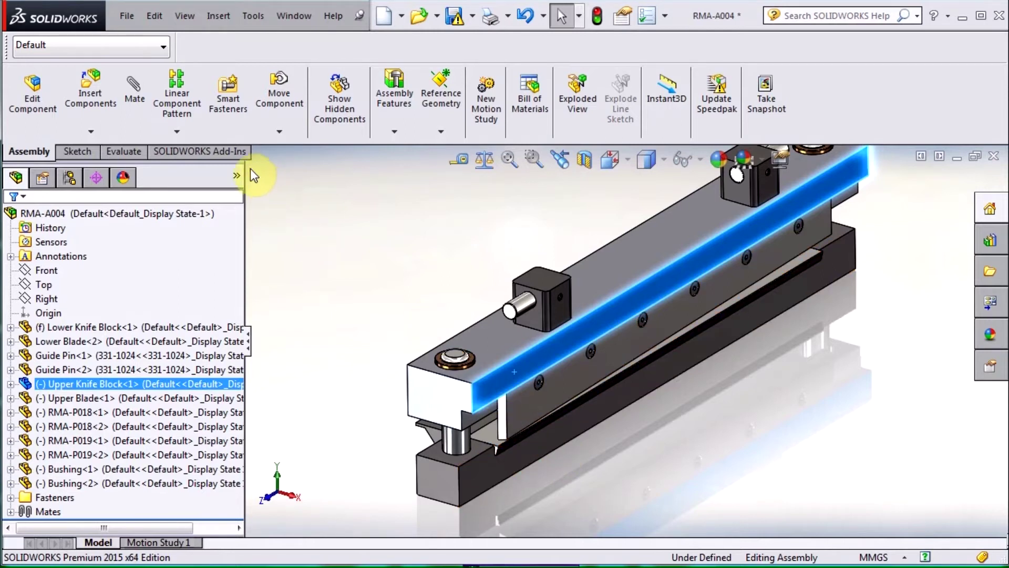
Step: Show the DimXpert manager and check in the add-ins list whether TolAnalyst is active, leaving the add-in settings as they are
{"action": "left_click", "coordinate": [101, 181]}
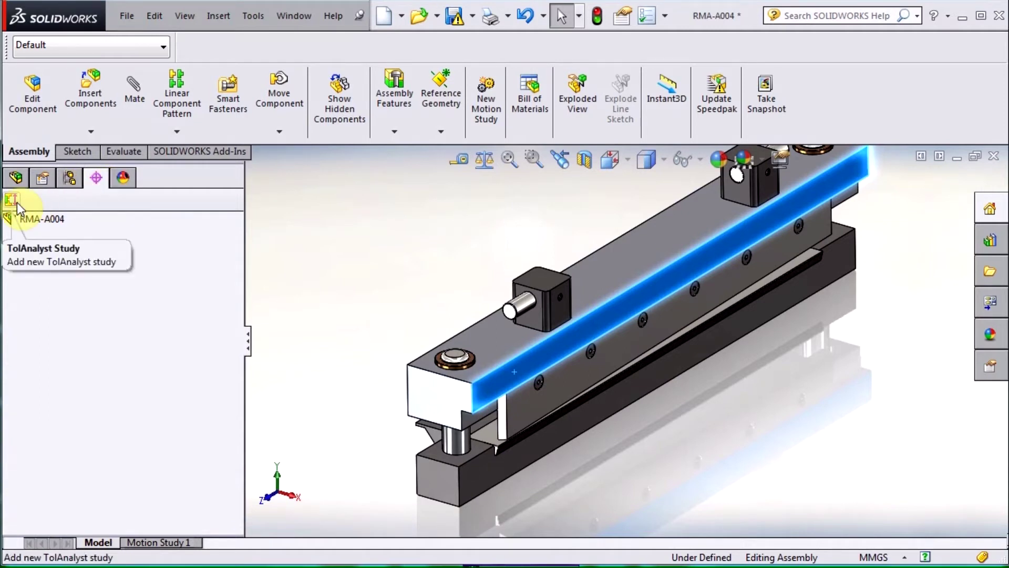
{"action": "left_click", "coordinate": [199, 151]}
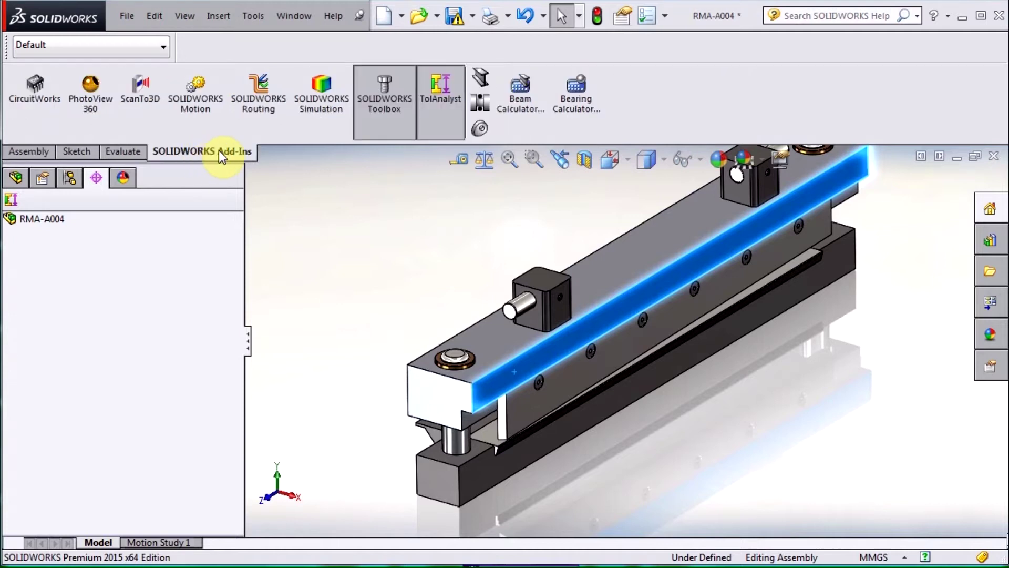
{"action": "left_click", "coordinate": [436, 126]}
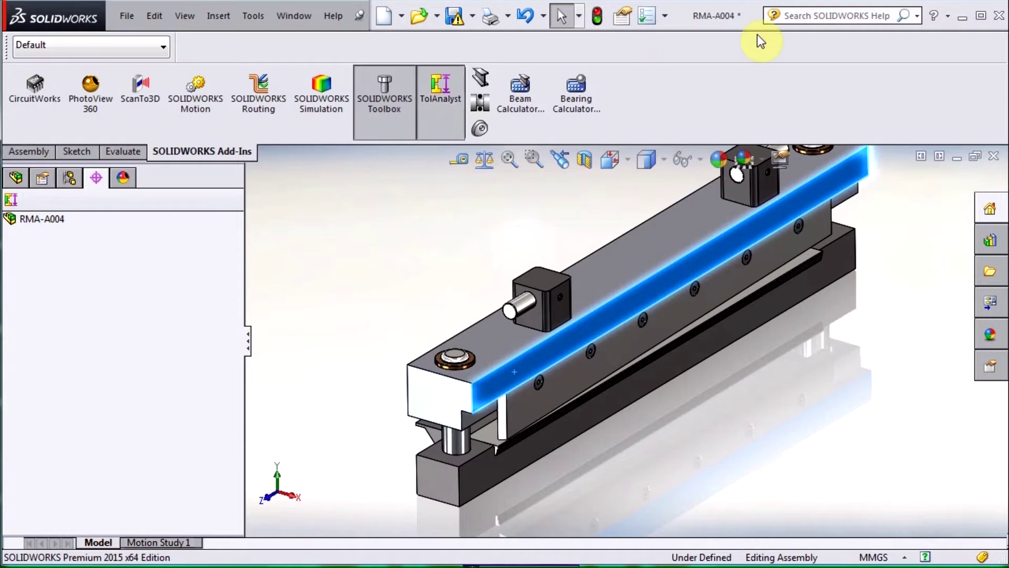
{"action": "left_click", "coordinate": [666, 16]}
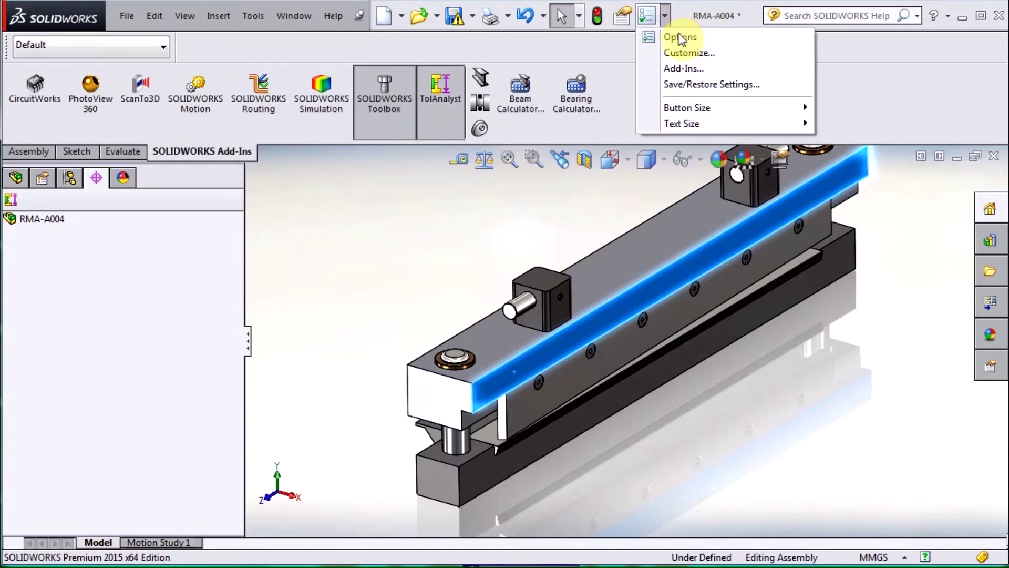
{"action": "left_click", "coordinate": [690, 67]}
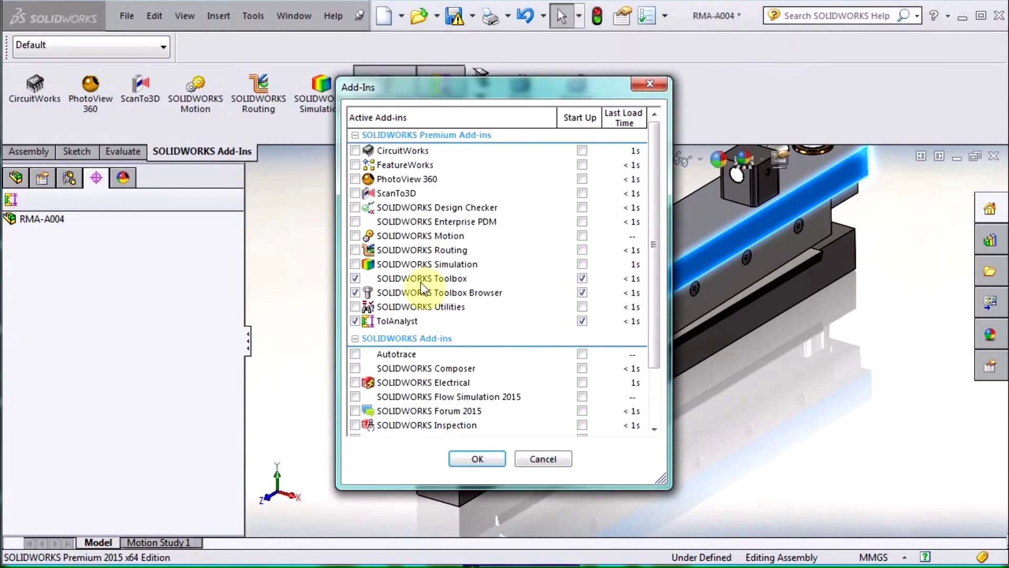
{"action": "left_click", "coordinate": [543, 461]}
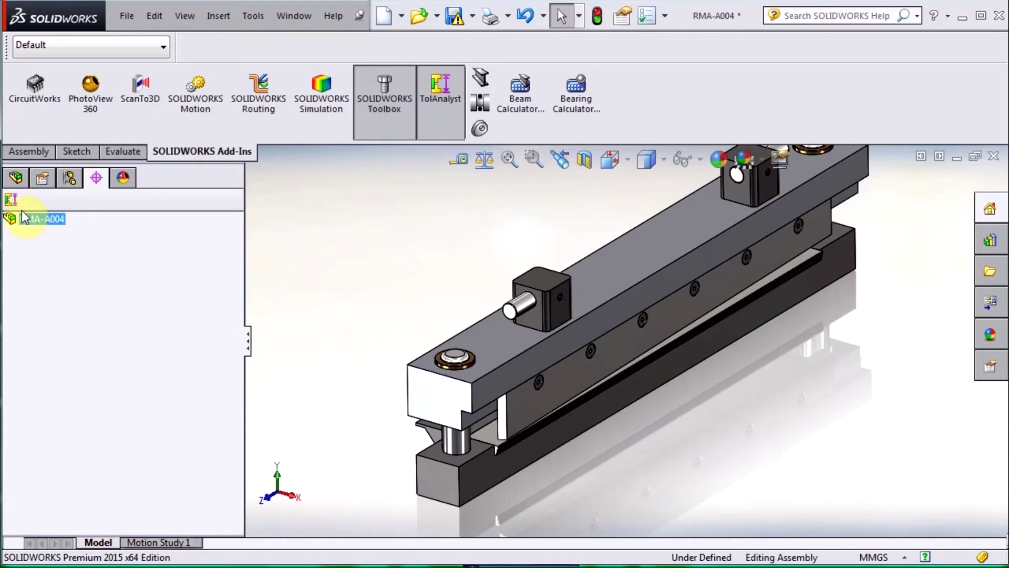
Step: Create a TolAnalyst study measuring from Plane7 of the Lower Blade to the Blade Mount Face of the Upper Blade, and place its dimension
{"action": "left_click", "coordinate": [11, 199]}
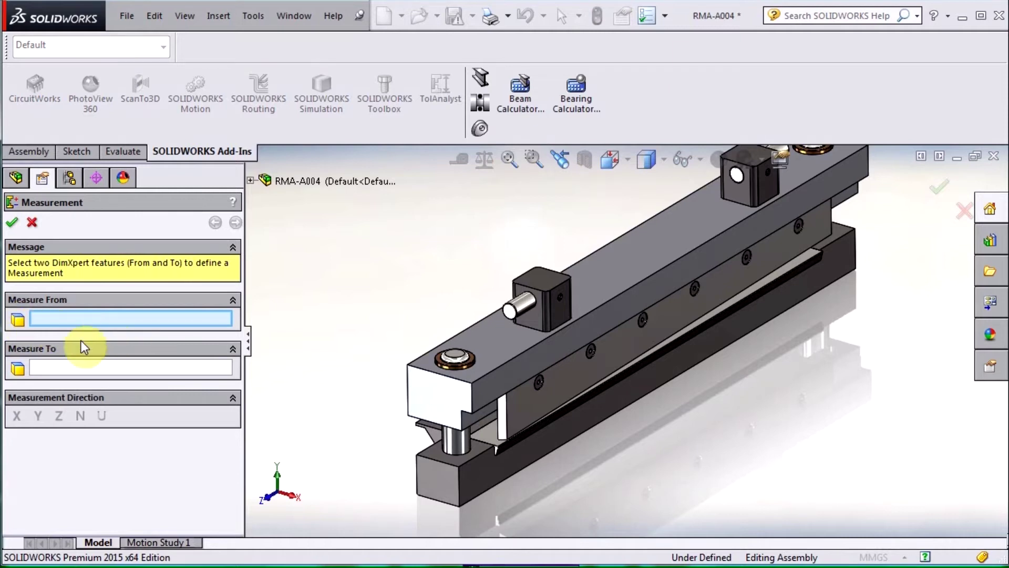
{"action": "scroll", "coordinate": [551, 433], "scroll_direction": "down", "scroll_amount": 4}
{"action": "scroll", "coordinate": [489, 421], "scroll_direction": "down", "scroll_amount": 4}
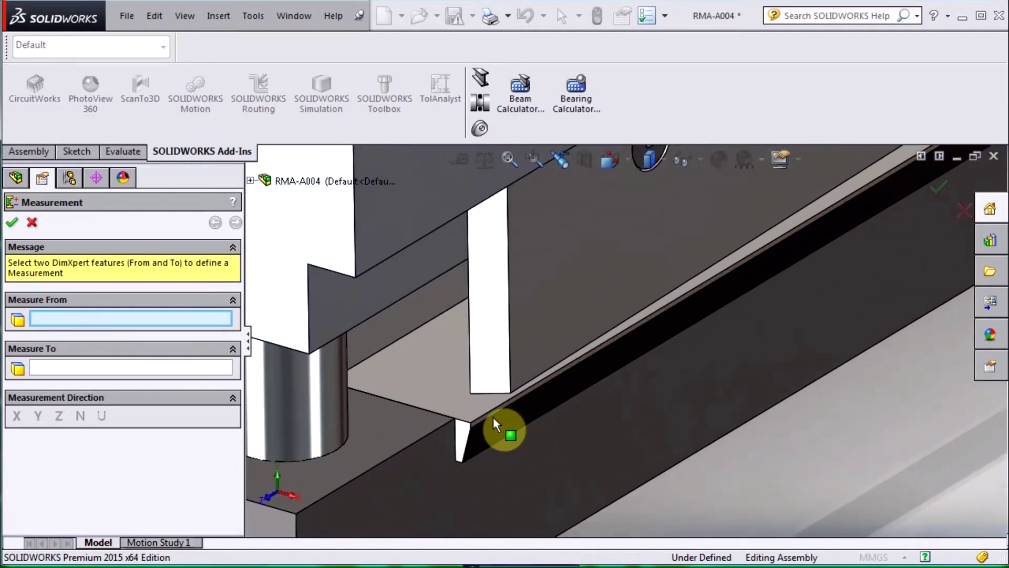
{"action": "left_click", "coordinate": [506, 399]}
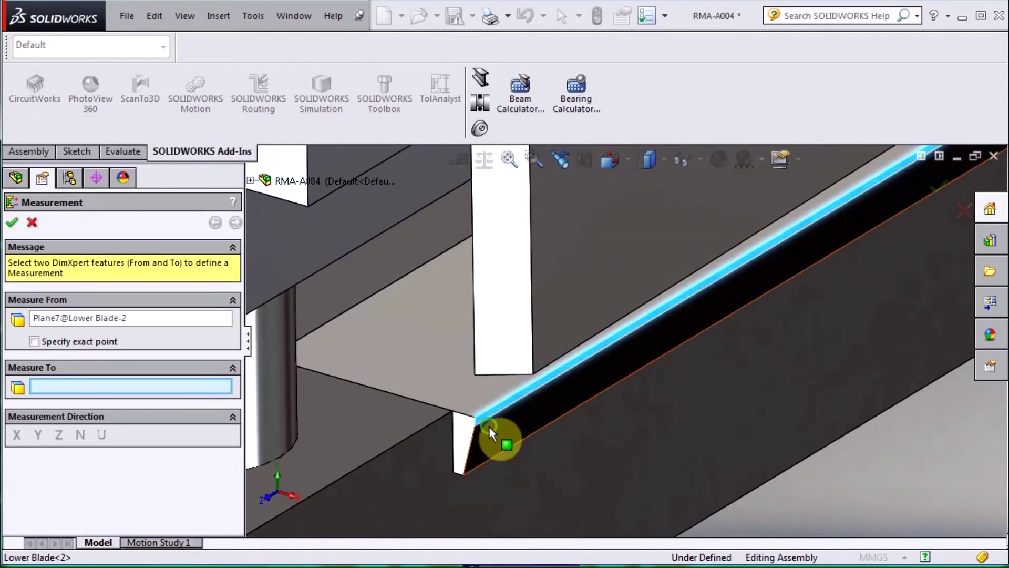
{"action": "middle_click_drag", "start_coordinate": [489, 426], "coordinate": [557, 399]}
{"action": "middle_click_drag", "start_coordinate": [534, 368], "coordinate": [502, 332]}
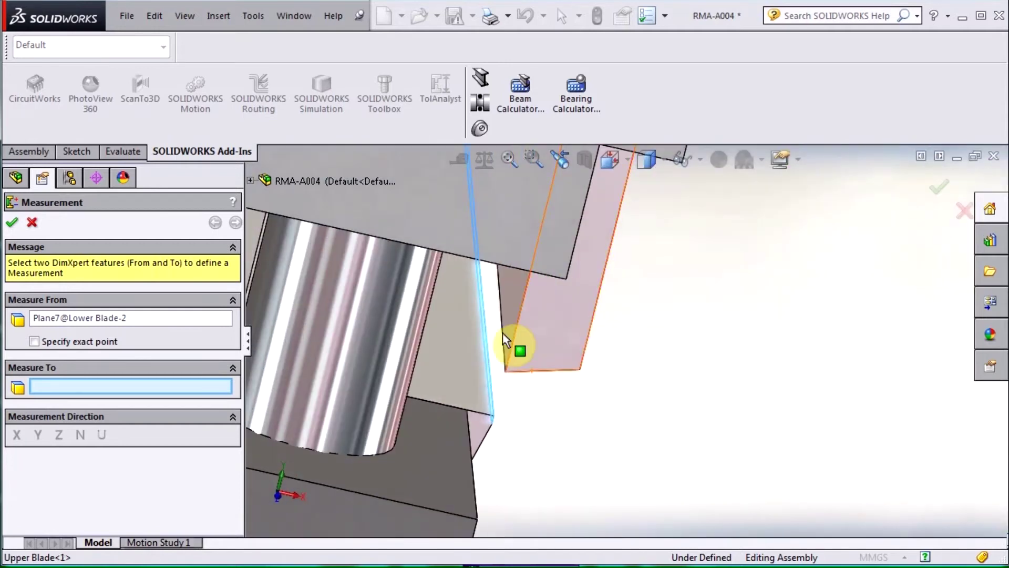
{"action": "left_click", "coordinate": [512, 310]}
{"action": "left_click", "coordinate": [636, 421]}
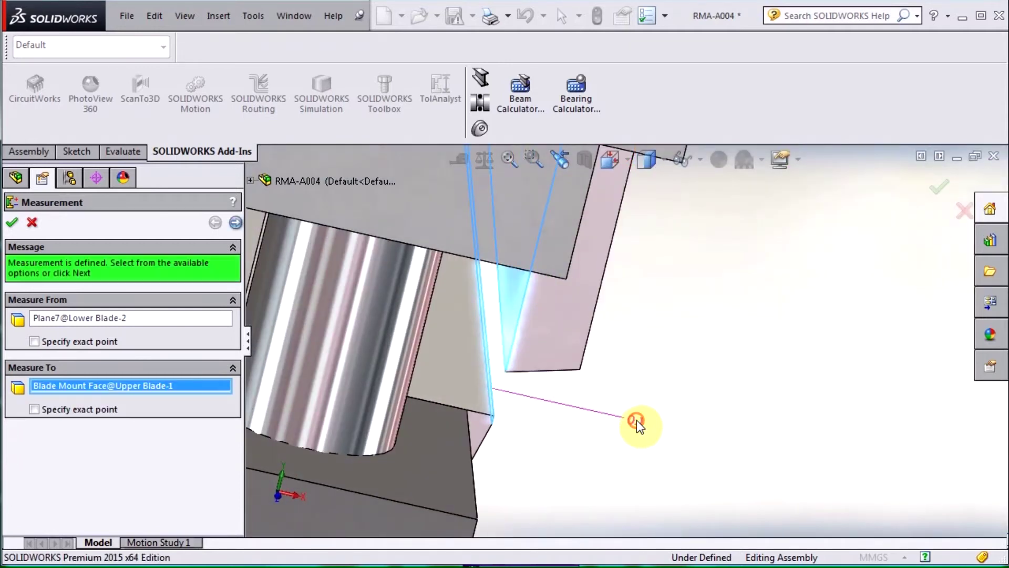
{"action": "middle_click_drag", "start_coordinate": [773, 462], "coordinate": [868, 401]}
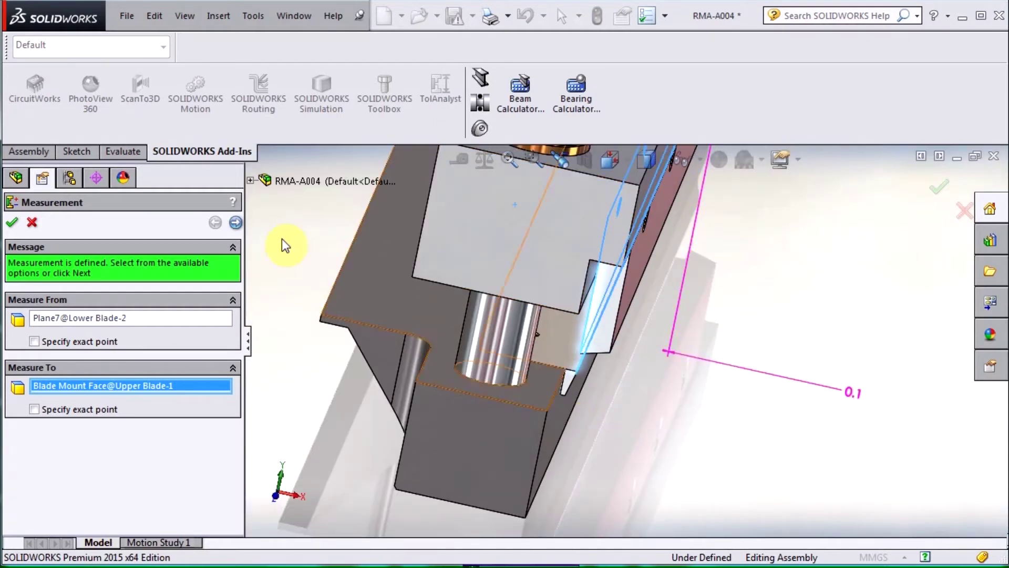
Step: Proceed to the study's assembly sequence and set the Lower Knife Block as the base part
{"action": "left_click", "coordinate": [236, 223]}
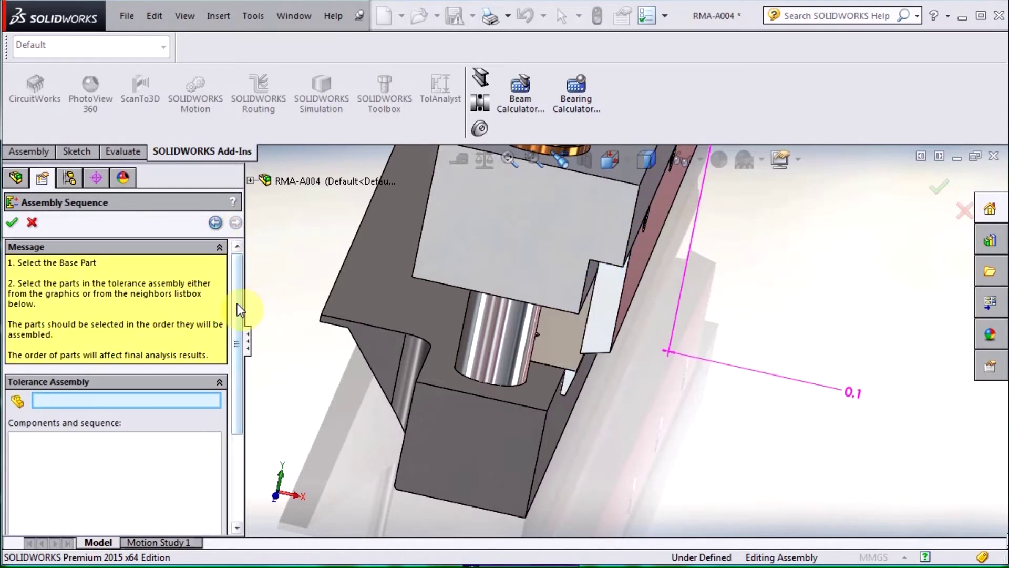
{"action": "scroll", "coordinate": [631, 399], "scroll_direction": "up", "scroll_amount": 3}
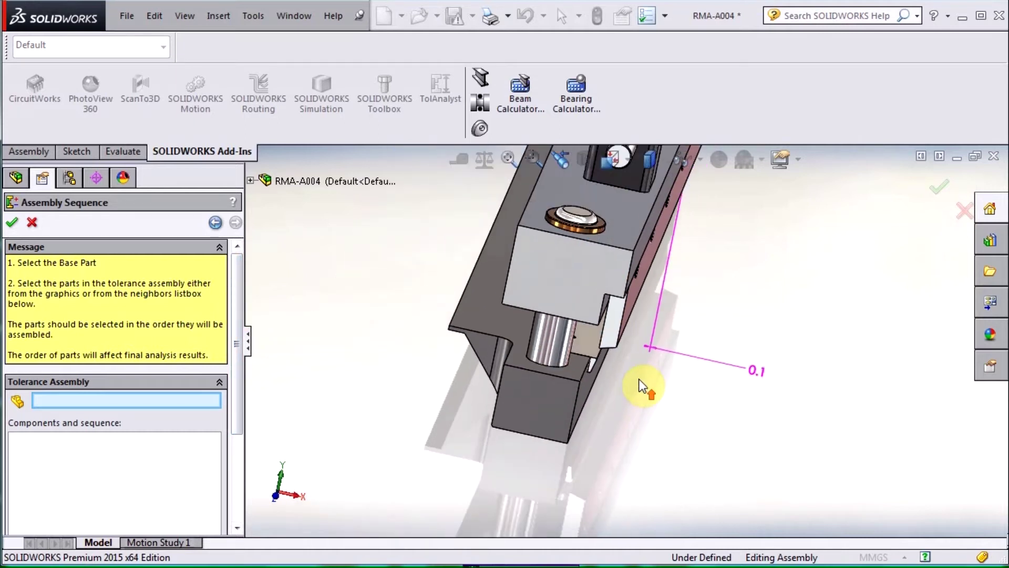
{"action": "scroll", "coordinate": [640, 386], "scroll_direction": "up", "scroll_amount": 2}
{"action": "middle_click_drag", "start_coordinate": [638, 395], "coordinate": [569, 338]}
{"action": "scroll", "coordinate": [863, 226], "scroll_direction": "down", "scroll_amount": 2}
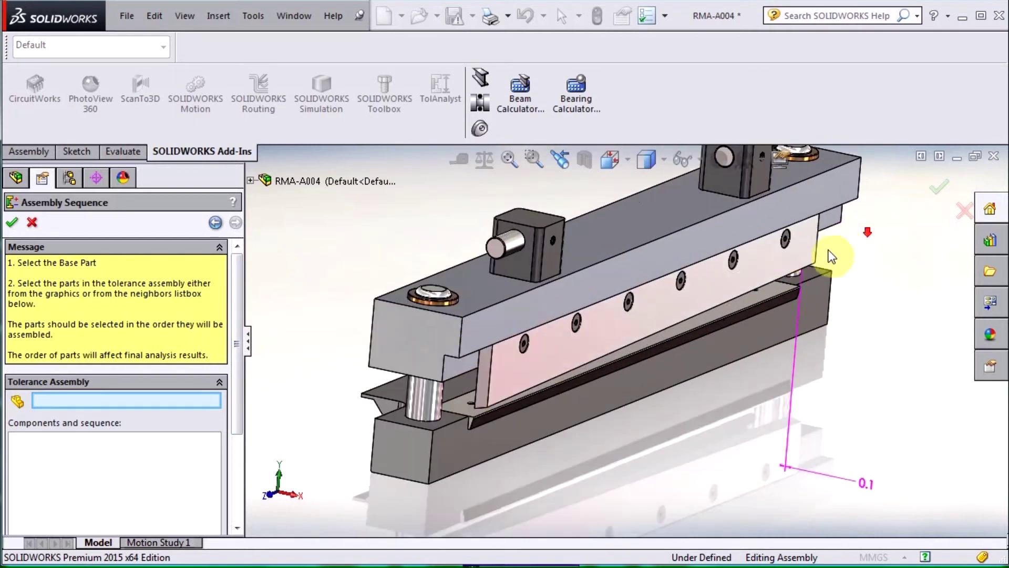
{"action": "left_click", "coordinate": [420, 454]}
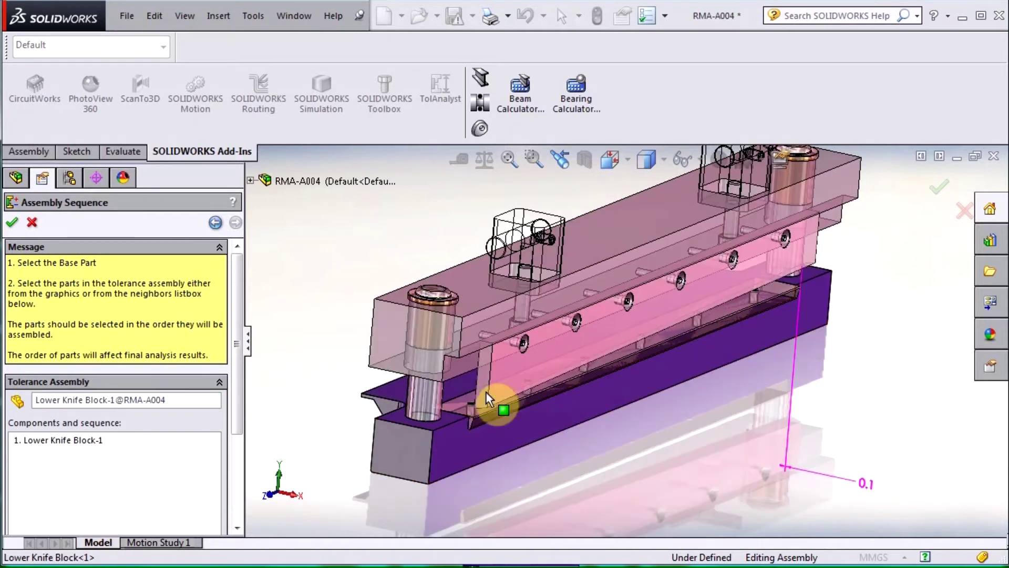
Step: Add the Lower Blade, Guide Pin-1 and Guide Pin-2 to the tolerance assembly sequence in that order
{"action": "left_click", "coordinate": [460, 404]}
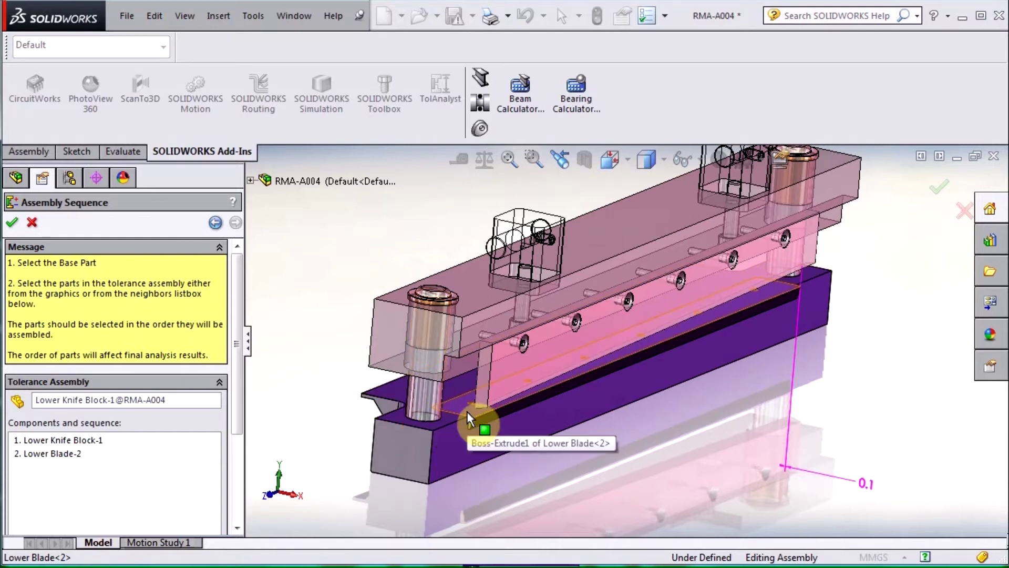
{"action": "left_click", "coordinate": [433, 399]}
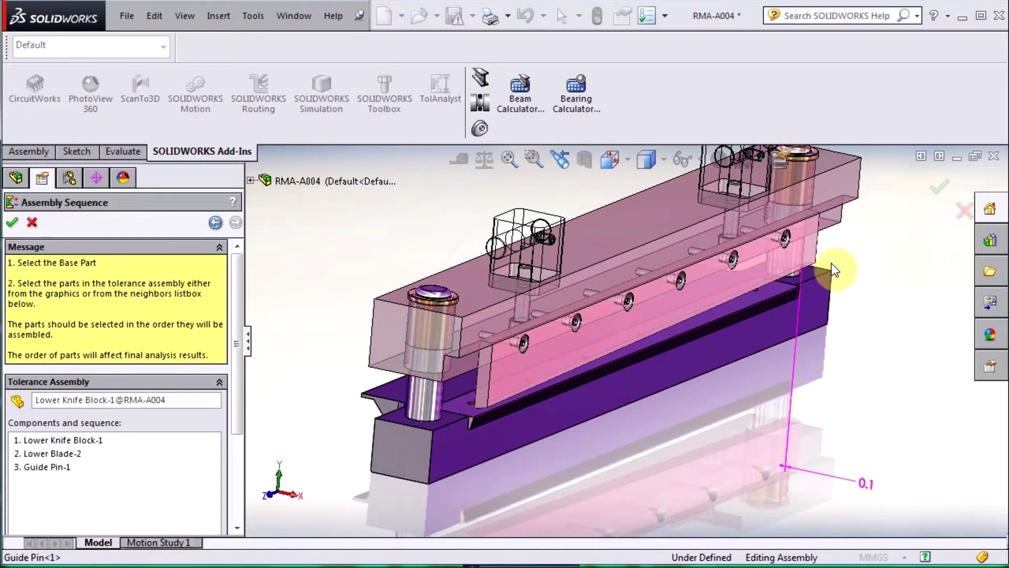
{"action": "mouse_move", "coordinate": [834, 269]}
{"action": "middle_mouse_down"}
{"action": "mouse_move", "coordinate": [801, 284]}
{"action": "mouse_move", "coordinate": [826, 270]}
{"action": "middle_mouse_up"}
{"action": "scroll", "coordinate": [836, 263], "scroll_direction": "down", "scroll_amount": 3}
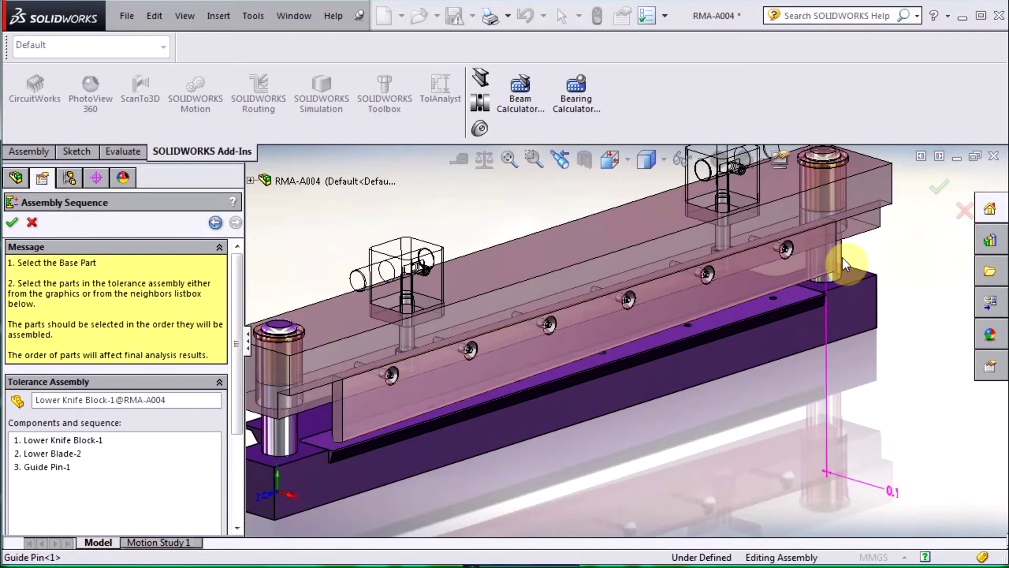
{"action": "left_click", "coordinate": [839, 260]}
Step: Complete the tolerance assembly sequence with Bushing-2, Bushing-1, the Upper Knife Block and the Upper Blade in that order
{"action": "scroll", "coordinate": [819, 160], "scroll_direction": "down", "scroll_amount": 2}
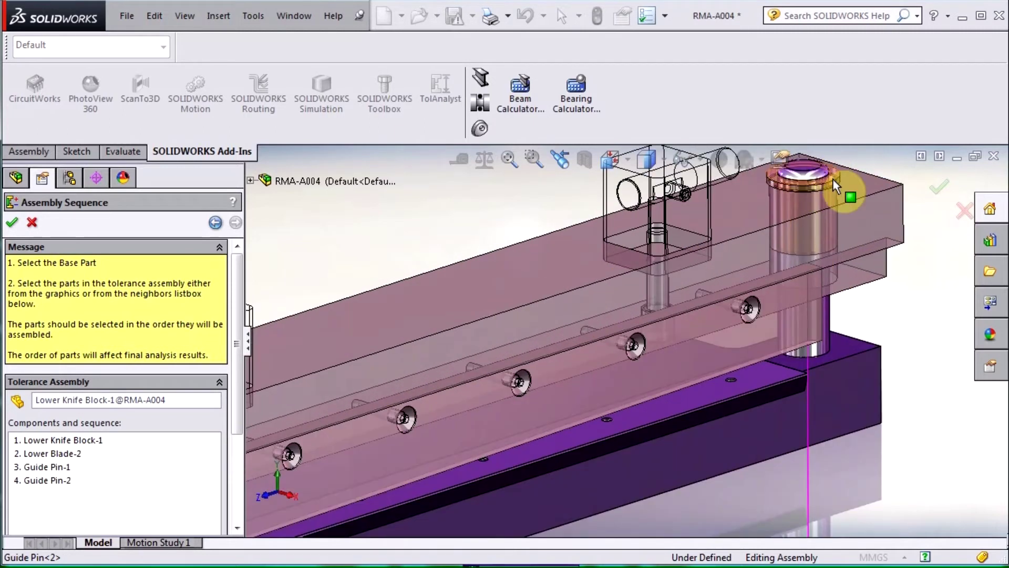
{"action": "left_click", "coordinate": [832, 178]}
{"action": "key", "text": "f"}
{"action": "scroll", "coordinate": [330, 388], "scroll_direction": "down", "scroll_amount": 4}
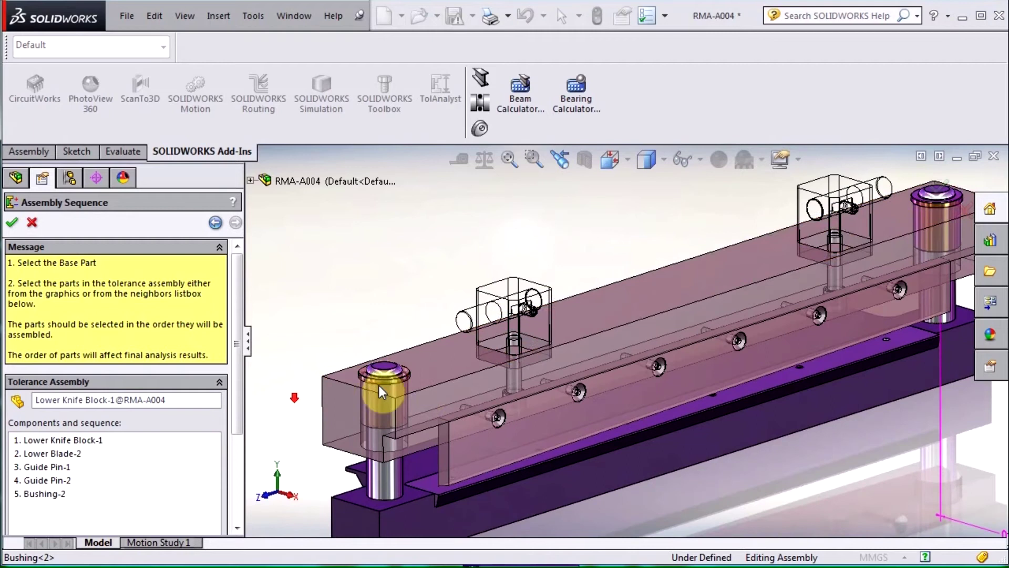
{"action": "left_click", "coordinate": [408, 376]}
{"action": "left_click", "coordinate": [440, 379]}
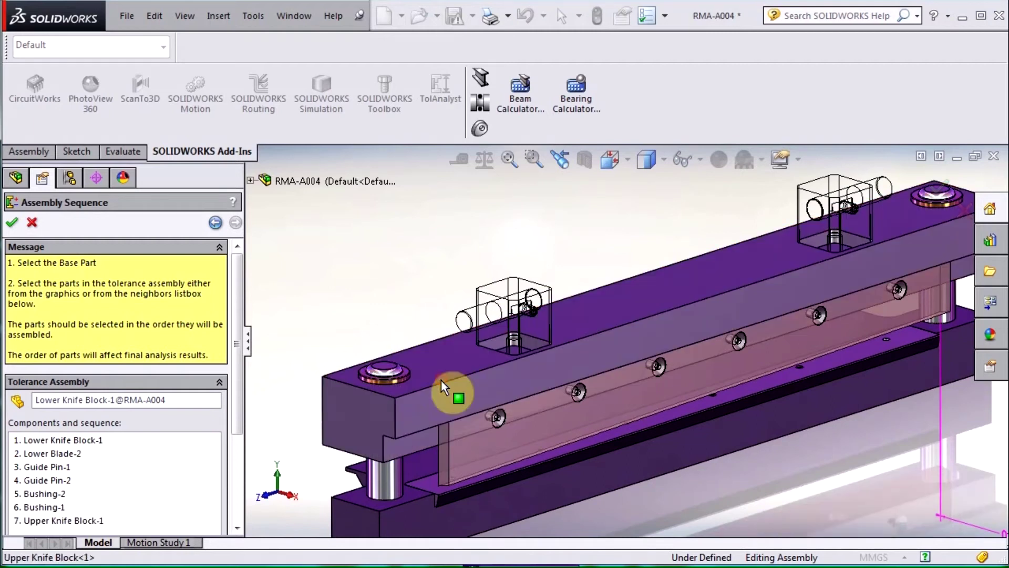
{"action": "left_click", "coordinate": [506, 436]}
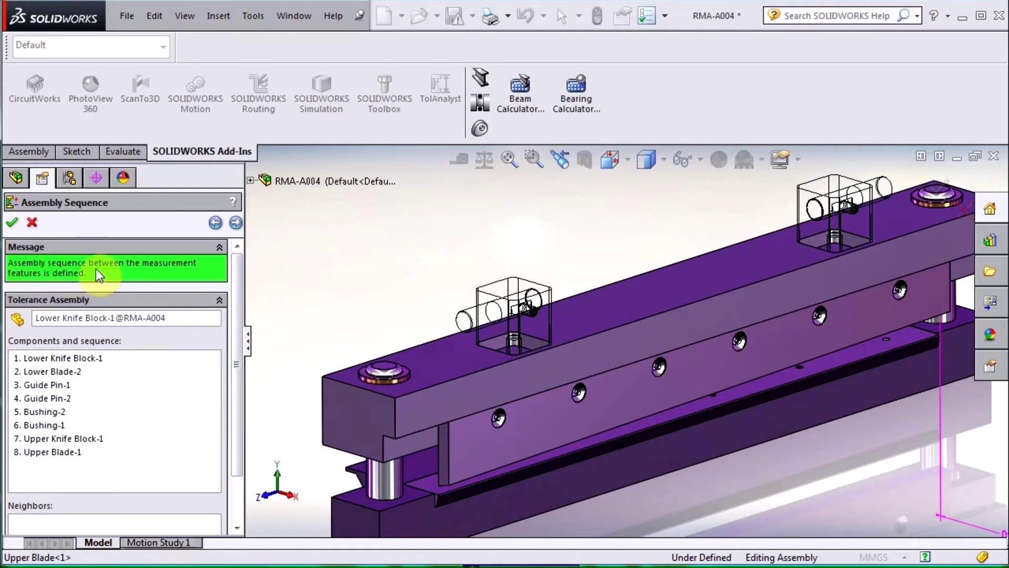
Step: Proceed to the assembly constraints, reposition the Lower Blade's Plane4 constraint callout just below the model, and inspect the blade's constraint faces
{"action": "left_click", "coordinate": [236, 226]}
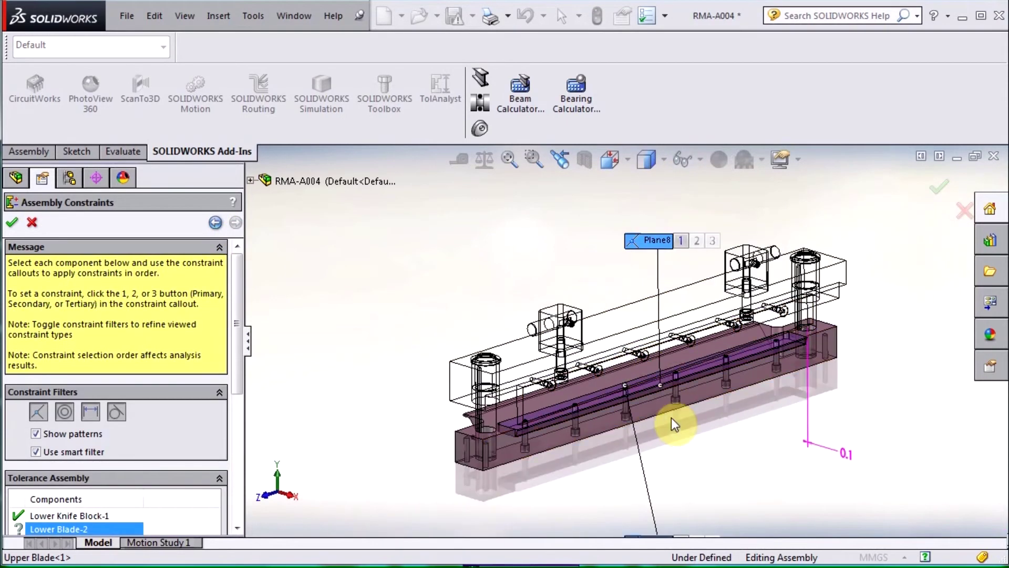
{"action": "left_click_drag", "start_coordinate": [645, 468], "coordinate": [642, 430]}
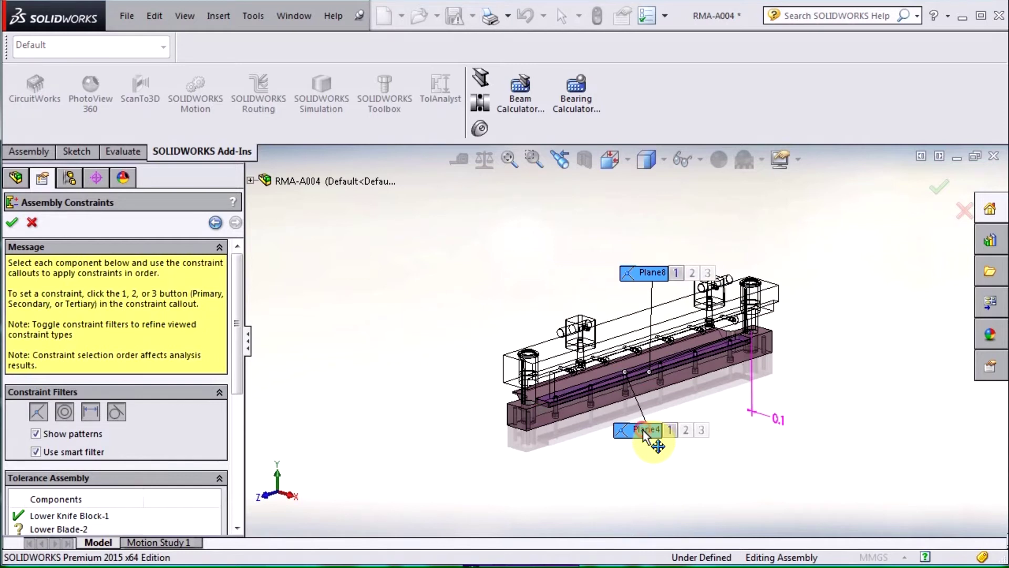
{"action": "scroll", "coordinate": [639, 373], "scroll_direction": "down", "scroll_amount": 2}
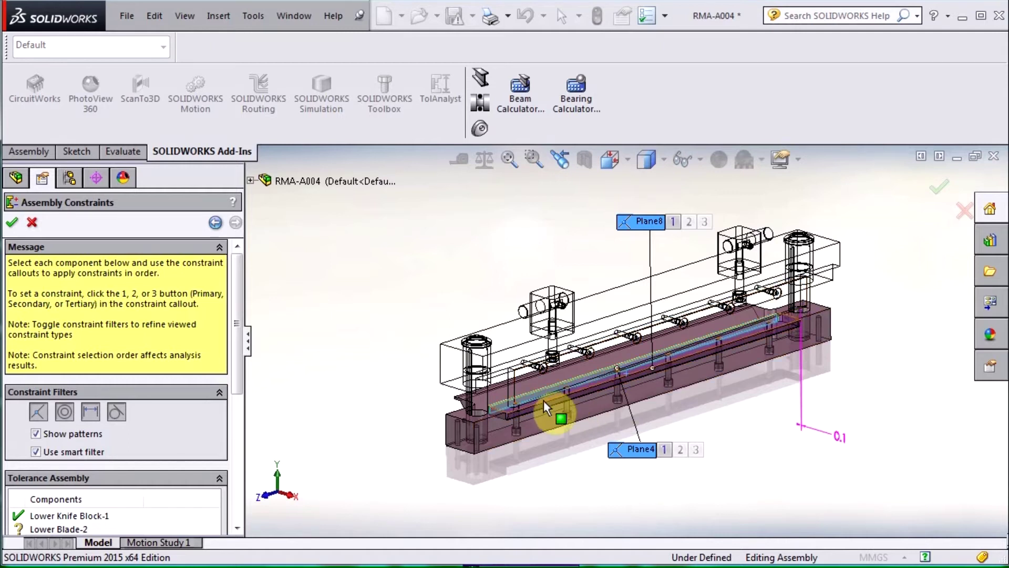
{"action": "middle_click_drag", "start_coordinate": [575, 450], "coordinate": [596, 369]}
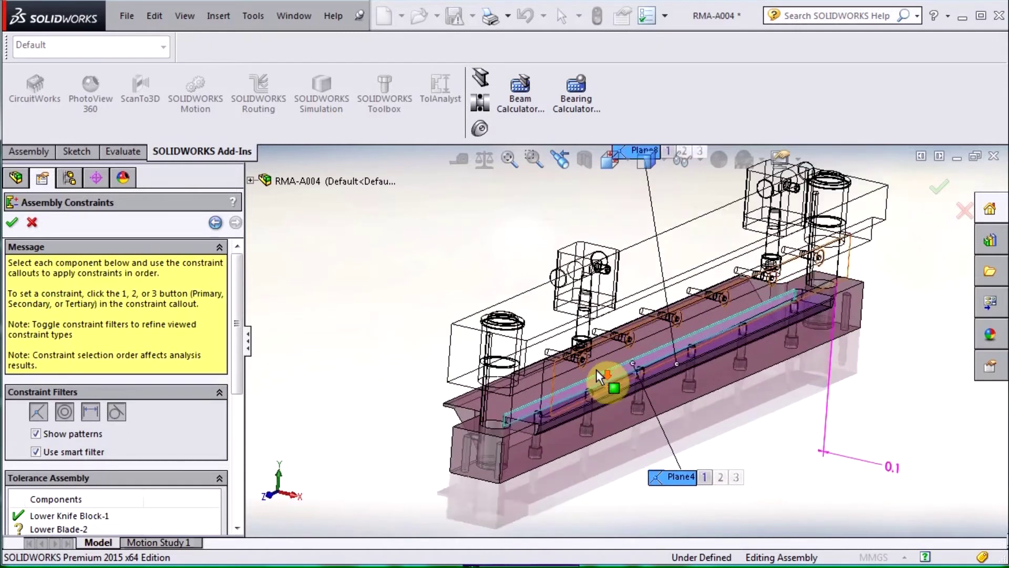
{"action": "scroll", "coordinate": [596, 369], "scroll_direction": "down", "scroll_amount": 2}
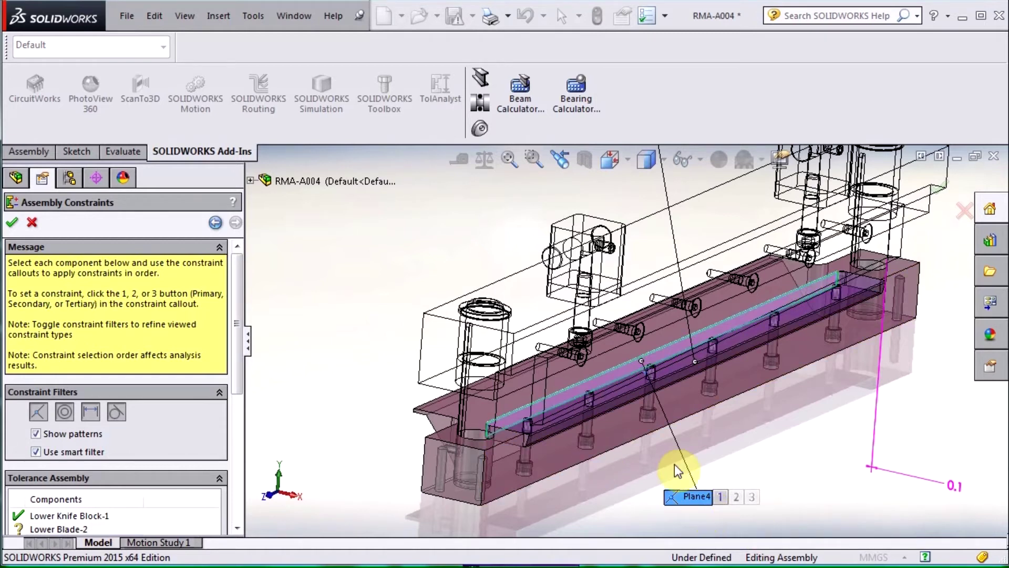
{"action": "scroll", "coordinate": [670, 456], "scroll_direction": "up", "scroll_amount": 2}
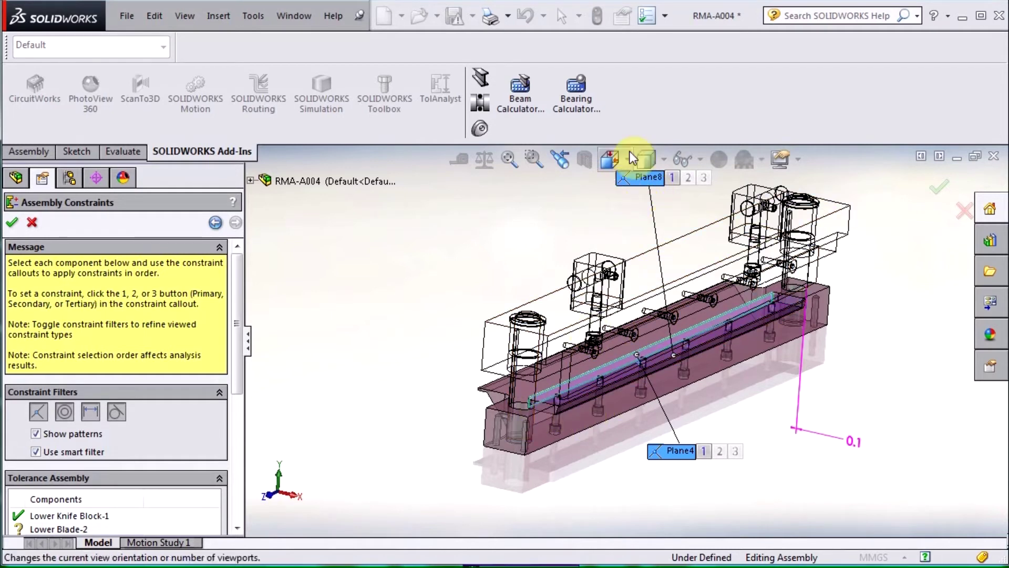
Step: Set Plane4 as the Lower Blade's primary constraint and review the faces it pairs in the constraint list
{"action": "scroll", "coordinate": [568, 398], "scroll_direction": "down", "scroll_amount": 3}
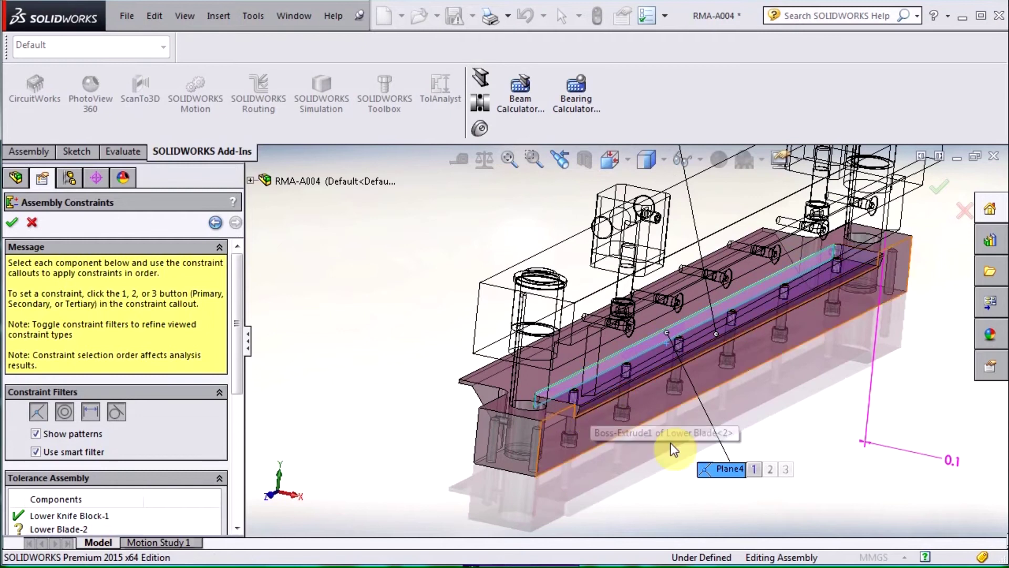
{"action": "left_click", "coordinate": [753, 470]}
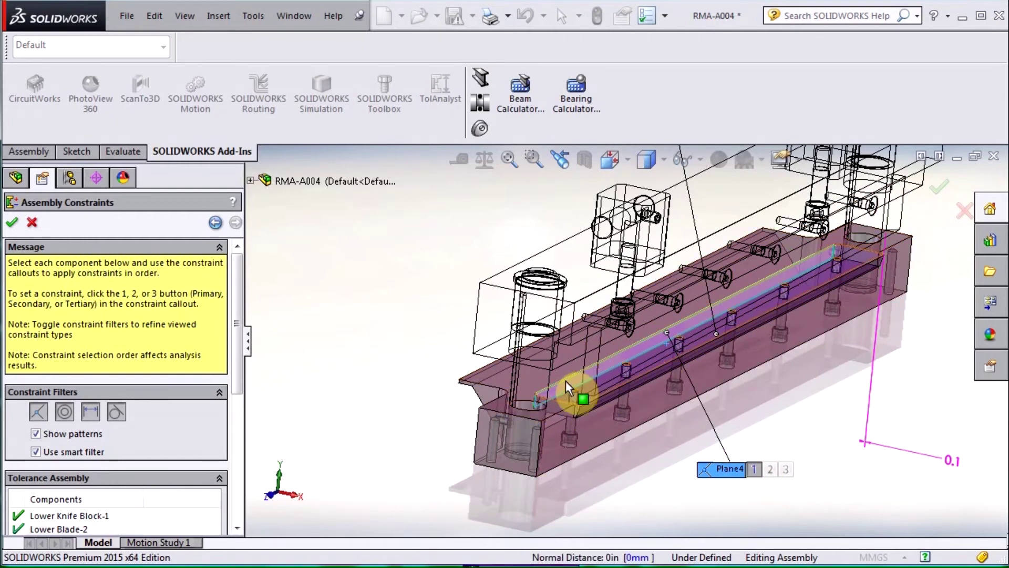
{"action": "left_click_drag", "start_coordinate": [241, 380], "coordinate": [250, 436]}
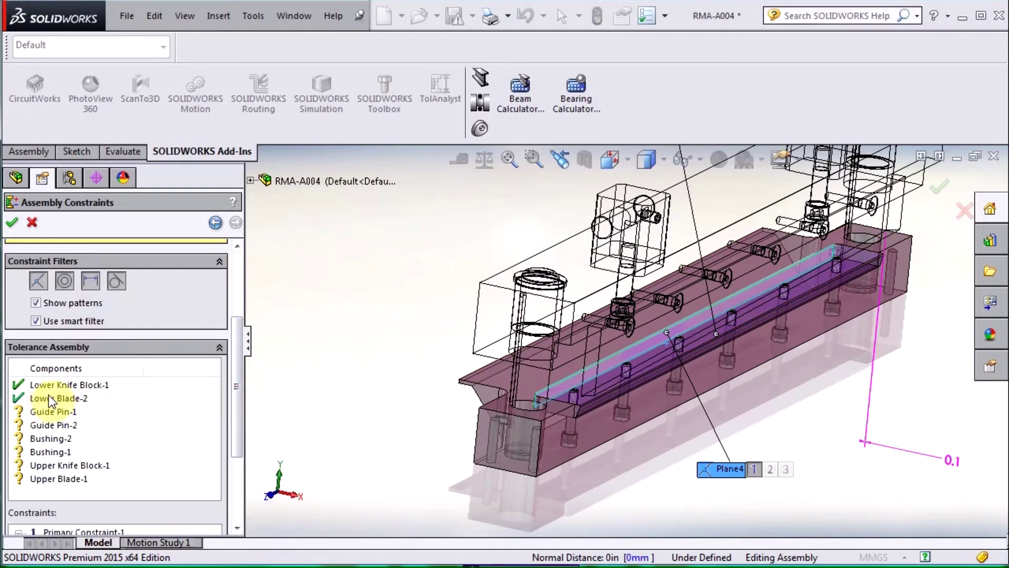
{"action": "left_click_drag", "start_coordinate": [239, 383], "coordinate": [237, 422]}
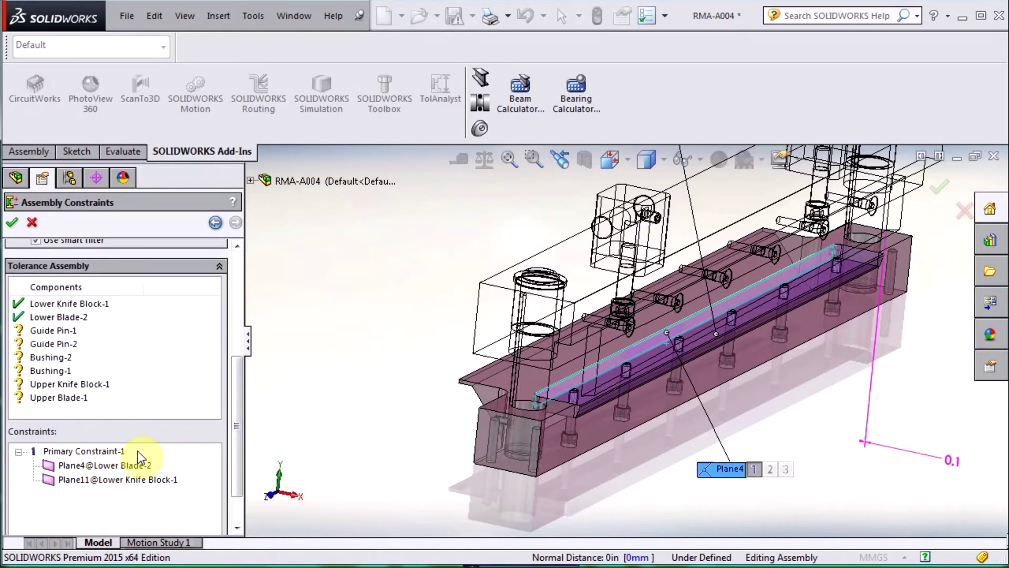
{"action": "left_click_drag", "start_coordinate": [237, 436], "coordinate": [238, 394]}
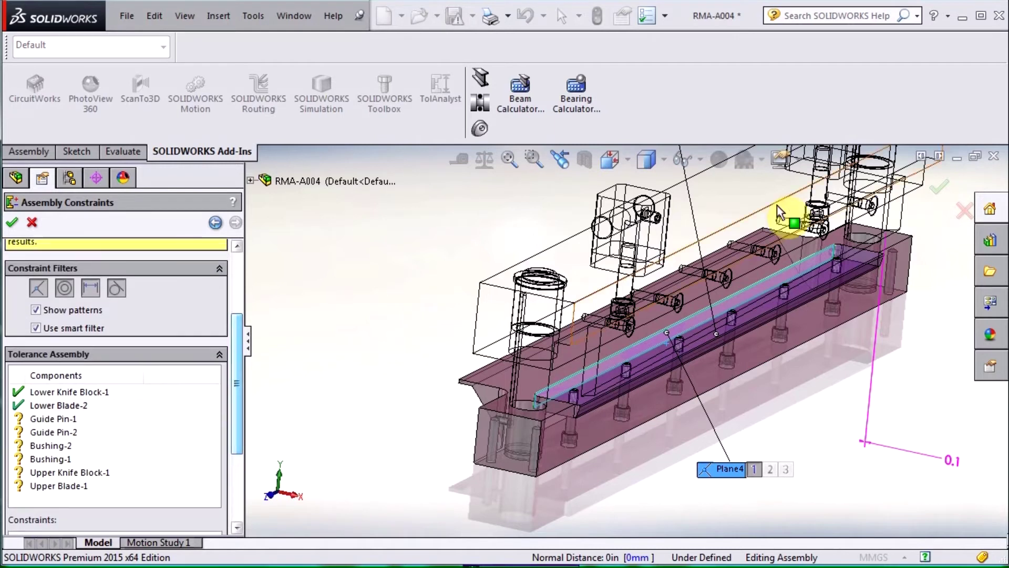
{"action": "scroll", "coordinate": [752, 210], "scroll_direction": "up", "scroll_amount": 3}
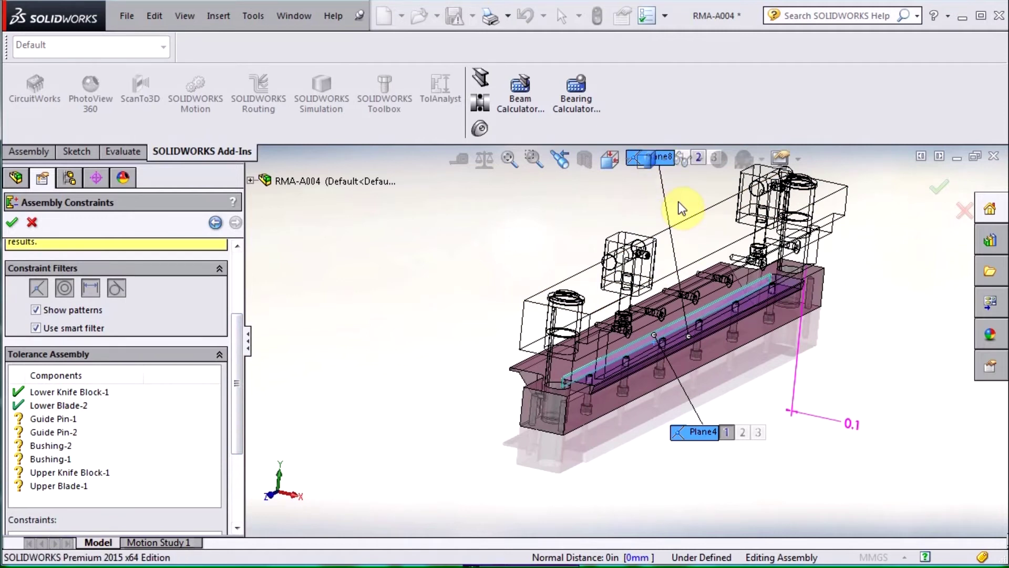
{"action": "scroll", "coordinate": [685, 255], "scroll_direction": "up", "scroll_amount": 1}
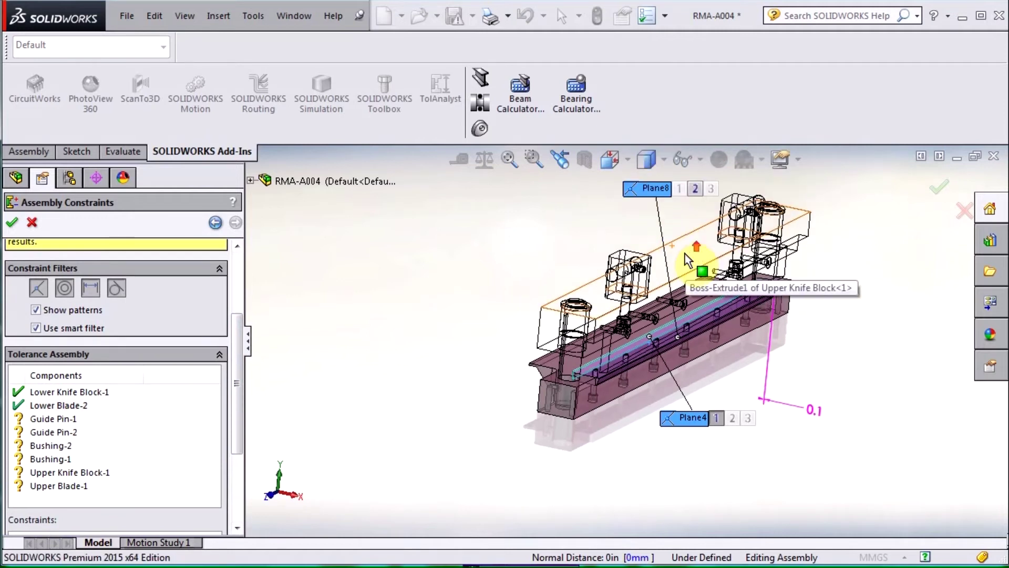
{"action": "left_click", "coordinate": [699, 191]}
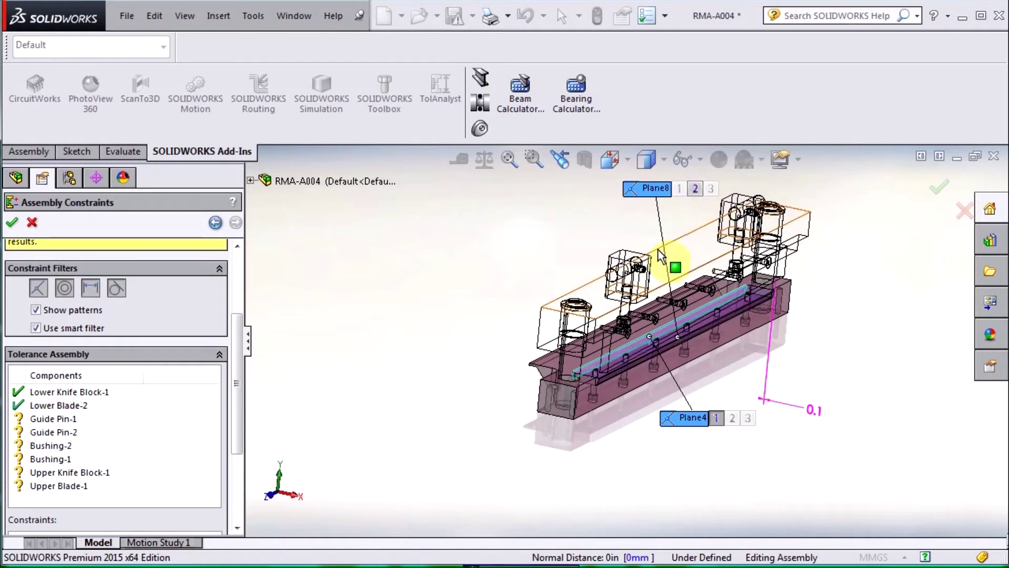
Step: Bring Guide Pin-1's Boss1 constraint callout close to the pin and set it as the primary constraint
{"action": "left_click", "coordinate": [62, 418]}
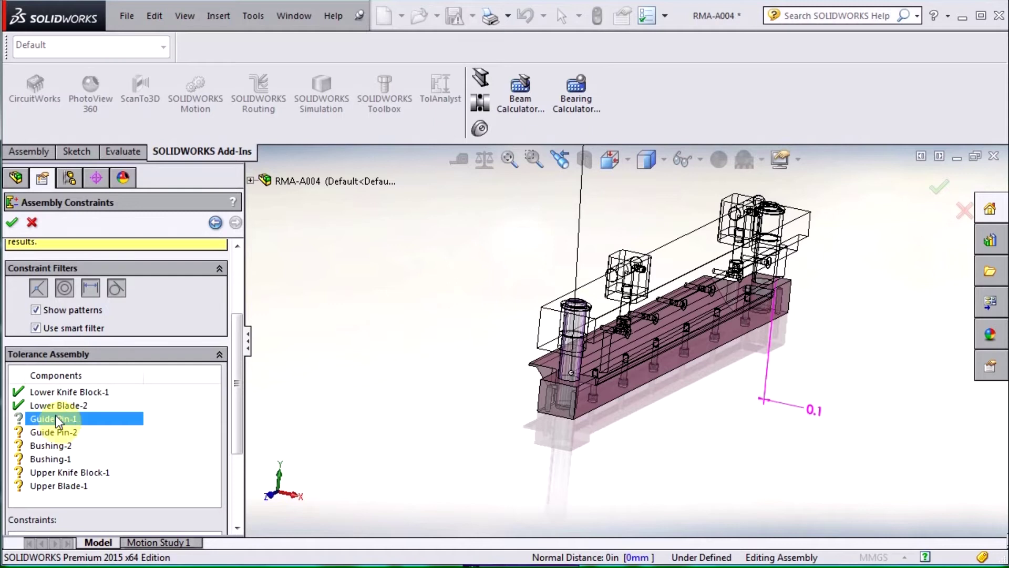
{"action": "scroll", "coordinate": [699, 351], "scroll_direction": "up", "scroll_amount": 2}
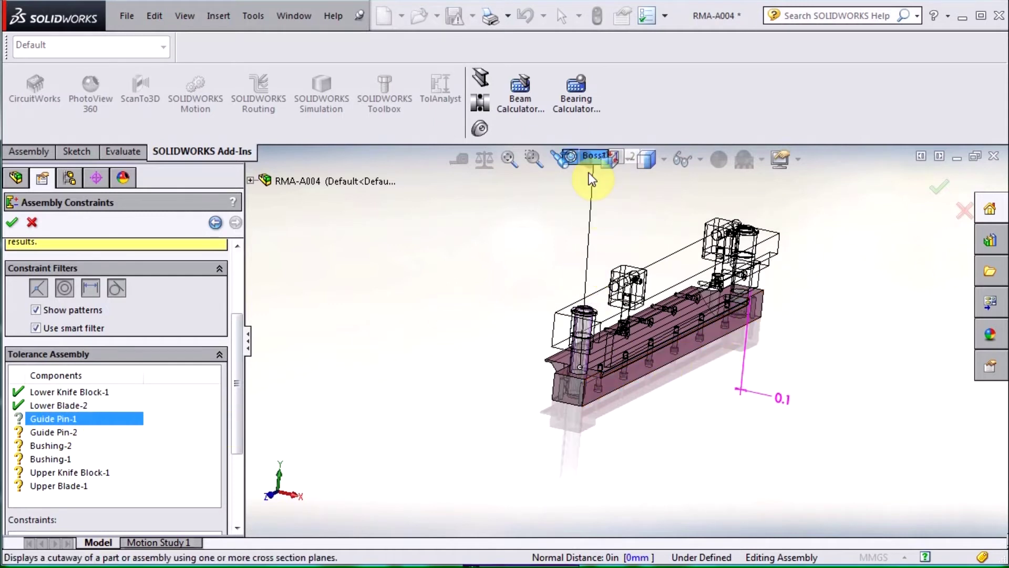
{"action": "left_click_drag", "start_coordinate": [607, 179], "coordinate": [516, 286]}
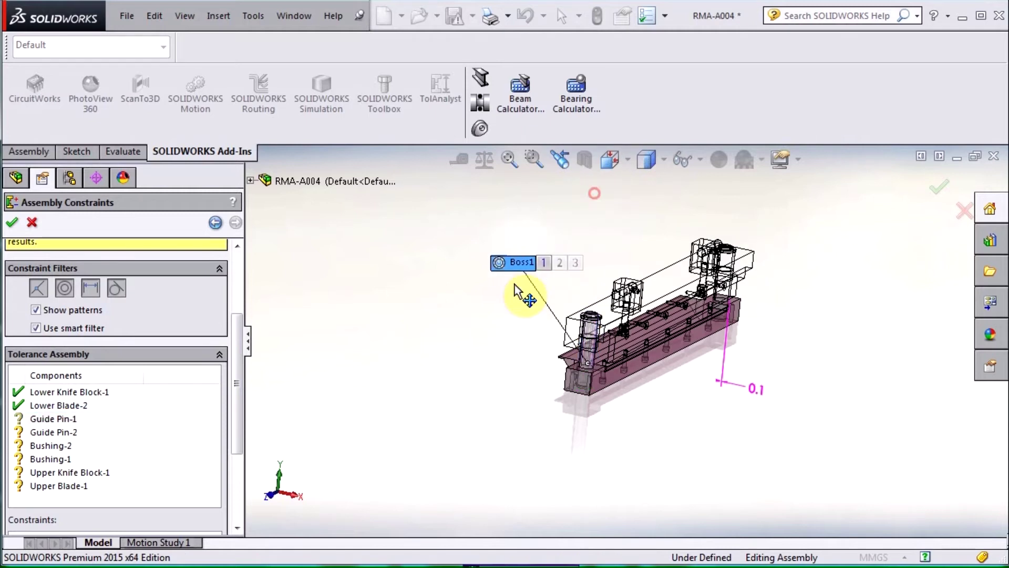
{"action": "scroll", "coordinate": [573, 286], "scroll_direction": "down", "scroll_amount": 2}
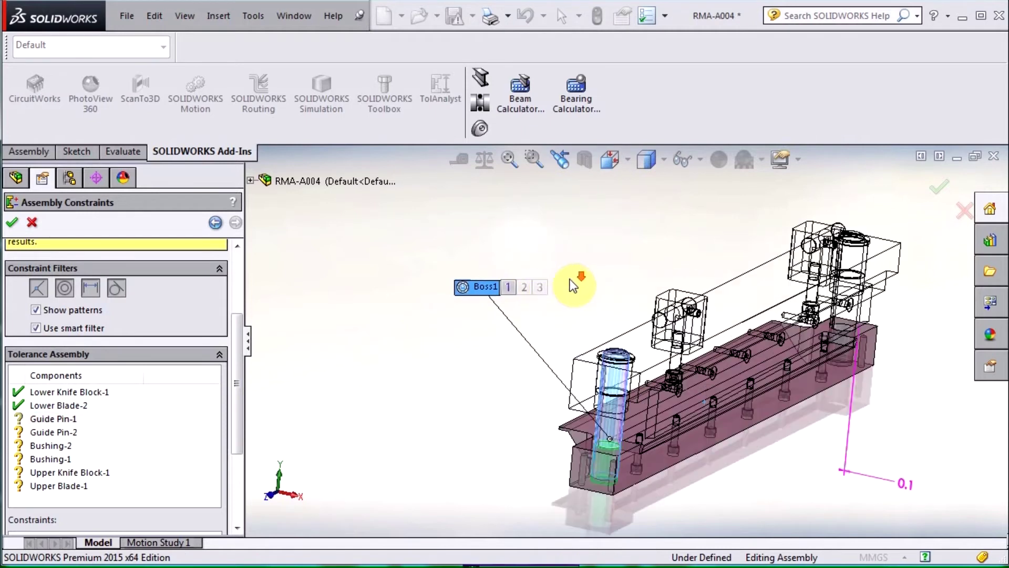
{"action": "left_click", "coordinate": [508, 289]}
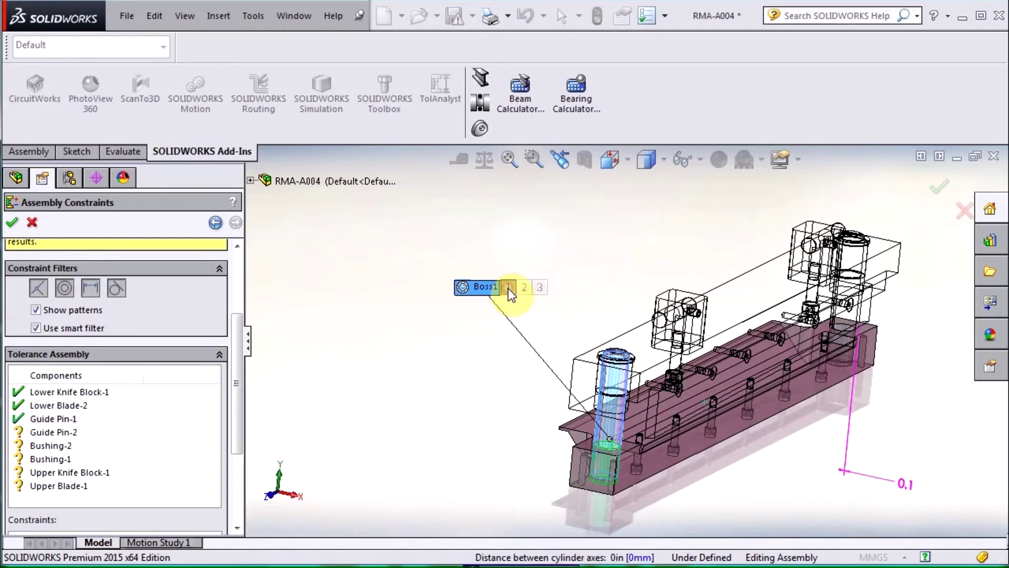
Step: Bring Guide Pin-2's Boss1 constraint callout close to the model and set it as the pin's primary constraint
{"action": "left_click", "coordinate": [53, 432]}
{"action": "left_click_drag", "start_coordinate": [764, 192], "coordinate": [753, 216]}
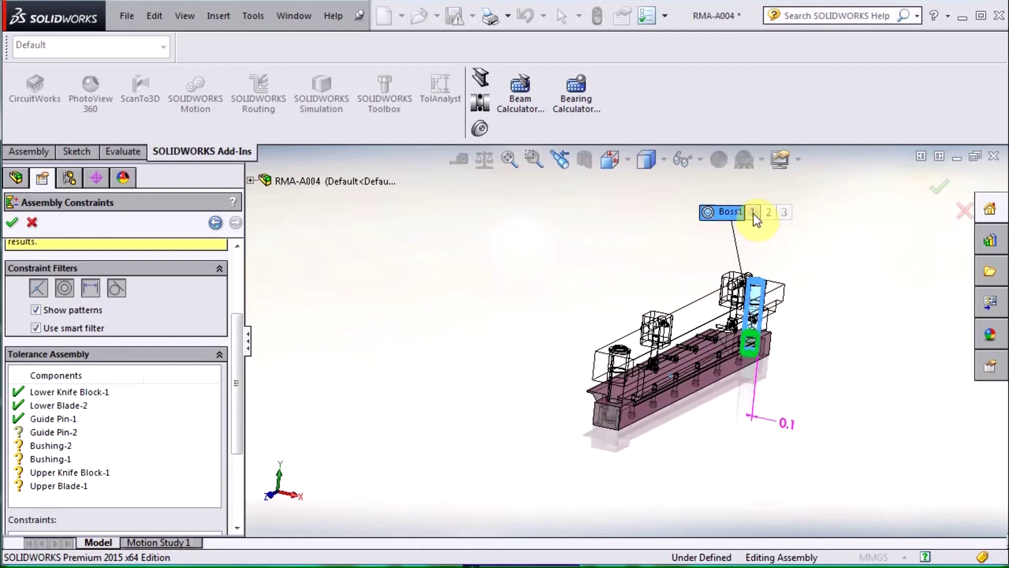
{"action": "left_click", "coordinate": [752, 213]}
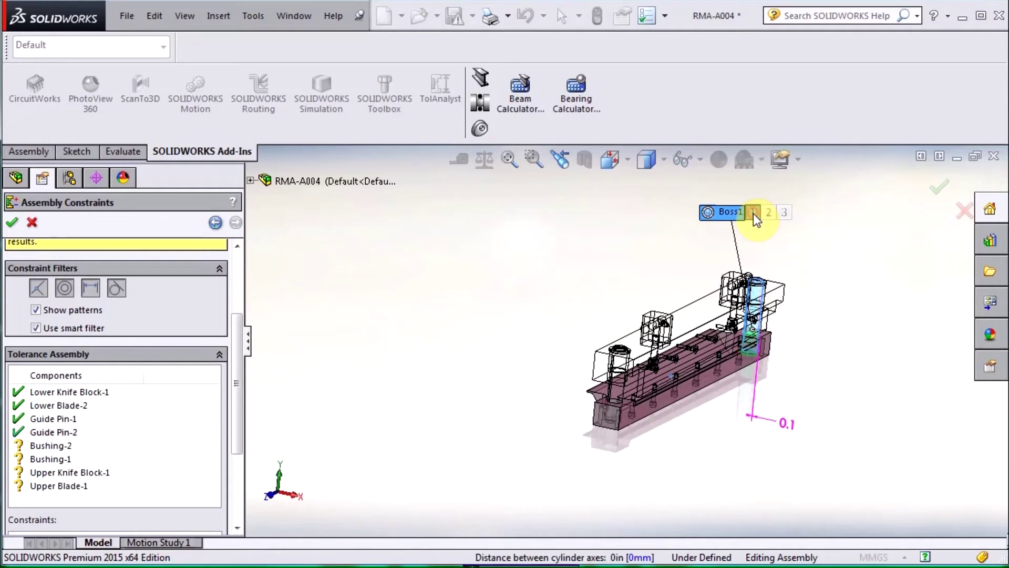
Step: Set the Bushing ID as the primary constraint of both Bushing-2 and Bushing-1, moving Bushing-2's callouts closer to the model
{"action": "left_click", "coordinate": [54, 447]}
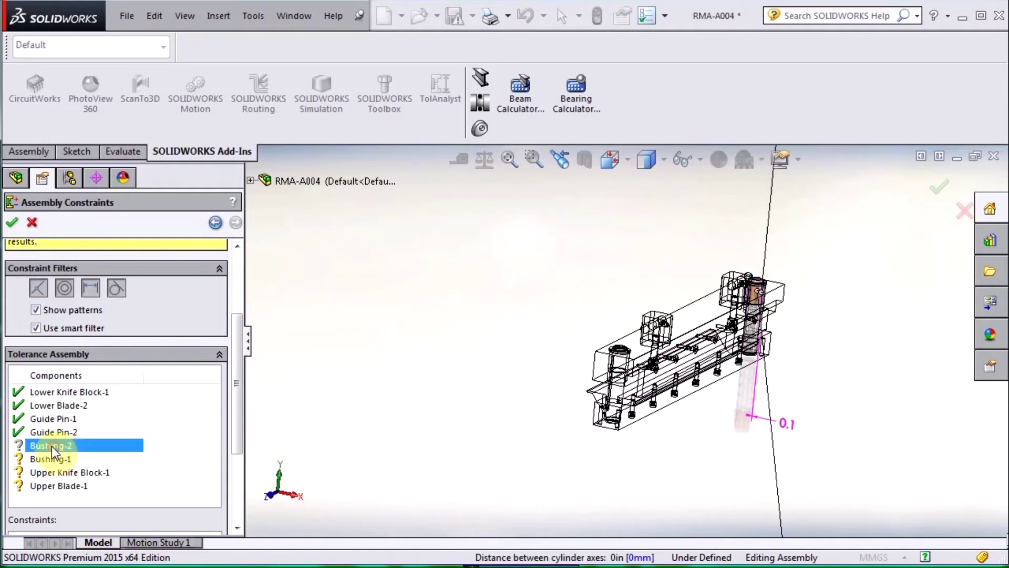
{"action": "left_click_drag", "start_coordinate": [725, 470], "coordinate": [735, 403]}
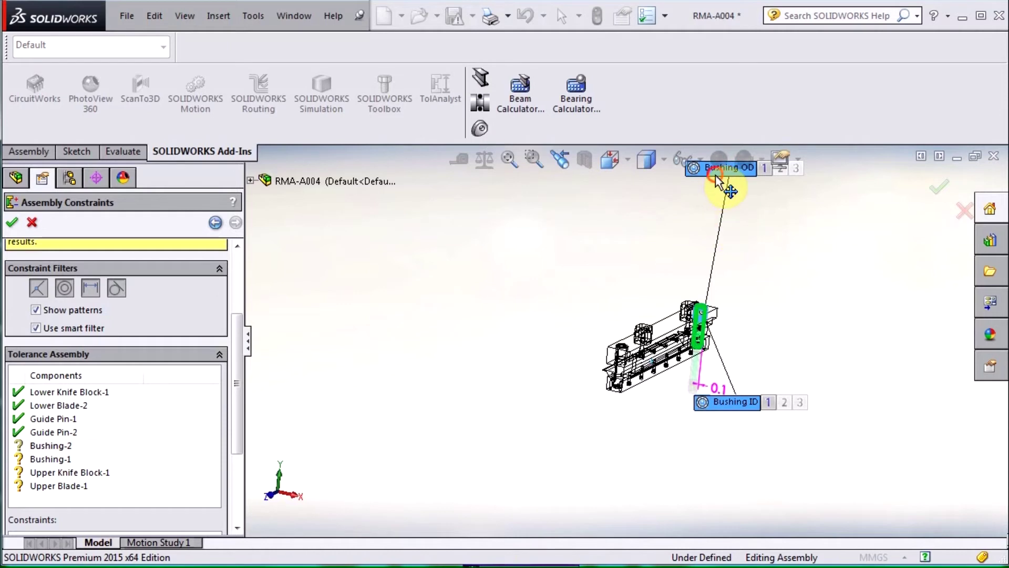
{"action": "left_click_drag", "start_coordinate": [716, 179], "coordinate": [703, 271]}
{"action": "scroll", "coordinate": [727, 316], "scroll_direction": "down", "scroll_amount": 2}
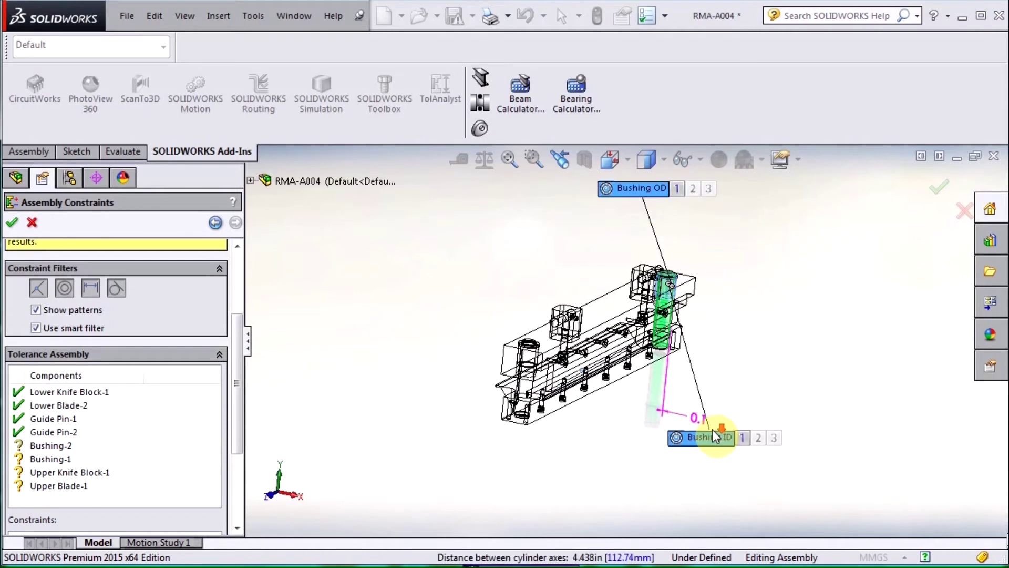
{"action": "scroll", "coordinate": [713, 423], "scroll_direction": "down", "scroll_amount": 1}
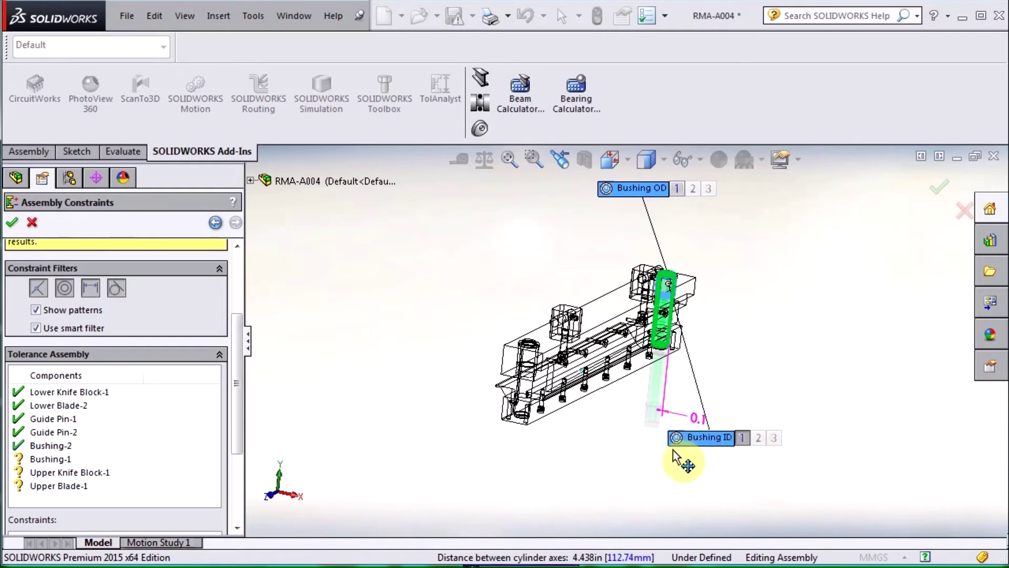
{"action": "left_click", "coordinate": [68, 459]}
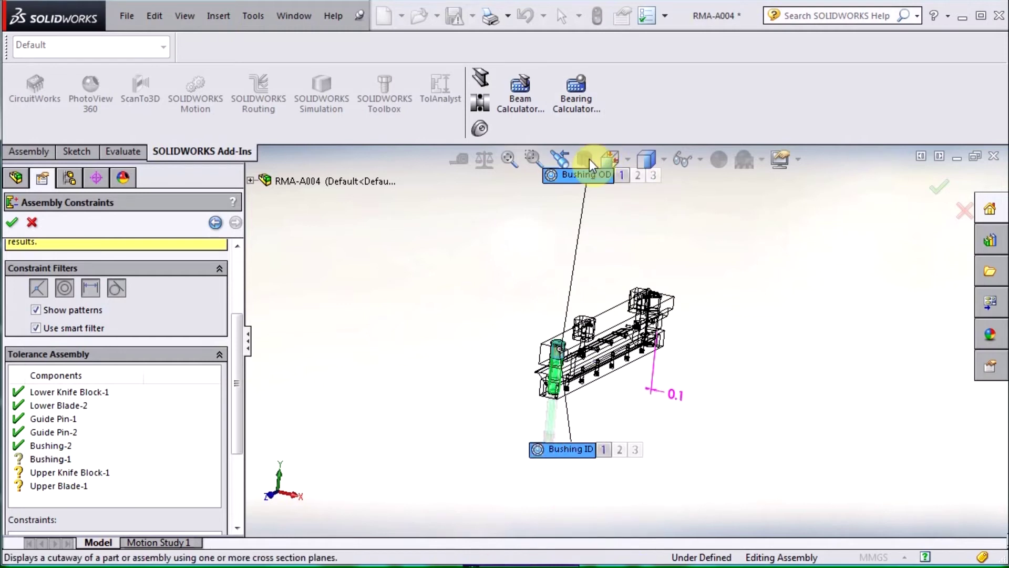
{"action": "left_click", "coordinate": [604, 450]}
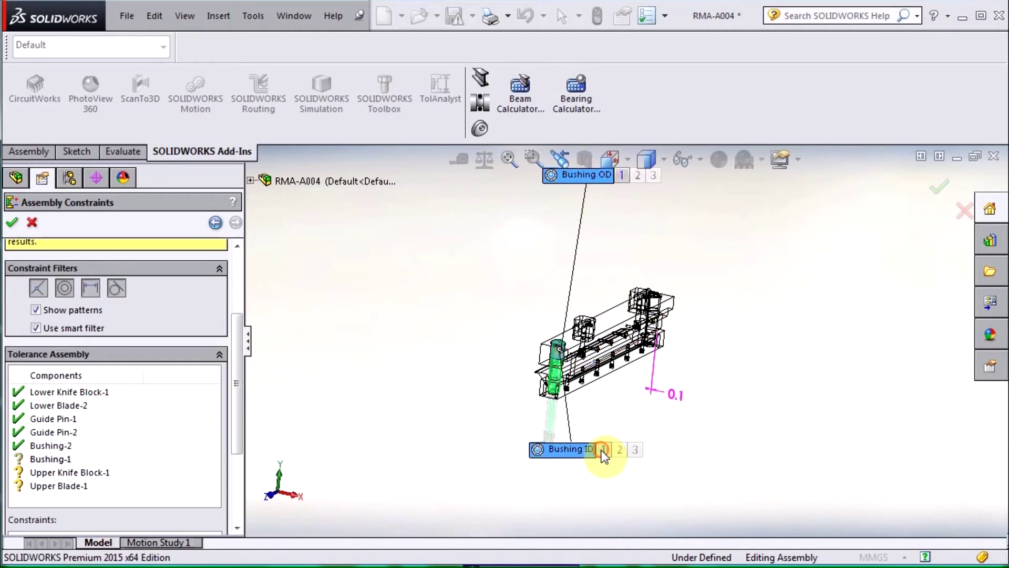
Step: Show the Upper Knife Block's constraints and gather its Simple Hole1 and Simple Hole2 callouts closely around the model
{"action": "left_click", "coordinate": [74, 472]}
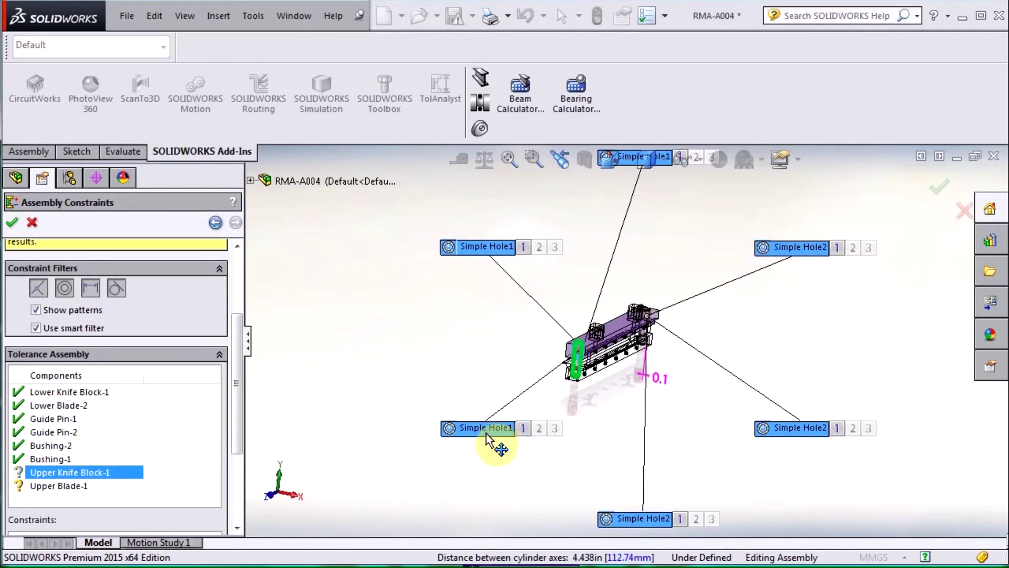
{"action": "left_click_drag", "start_coordinate": [486, 429], "coordinate": [501, 390]}
{"action": "left_click_drag", "start_coordinate": [622, 518], "coordinate": [647, 421]}
{"action": "left_click_drag", "start_coordinate": [769, 411], "coordinate": [704, 354]}
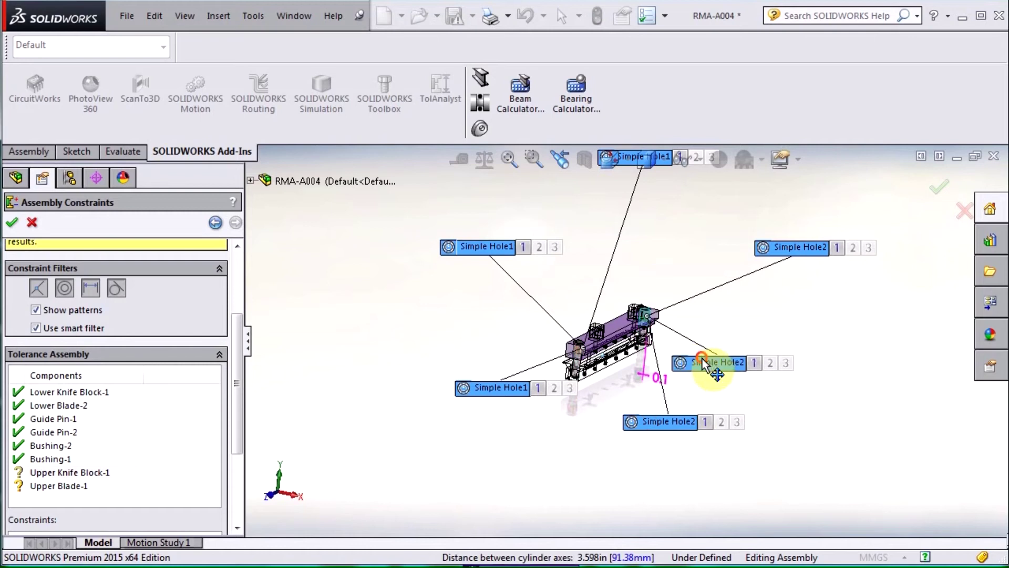
{"action": "left_click_drag", "start_coordinate": [804, 247], "coordinate": [685, 267]}
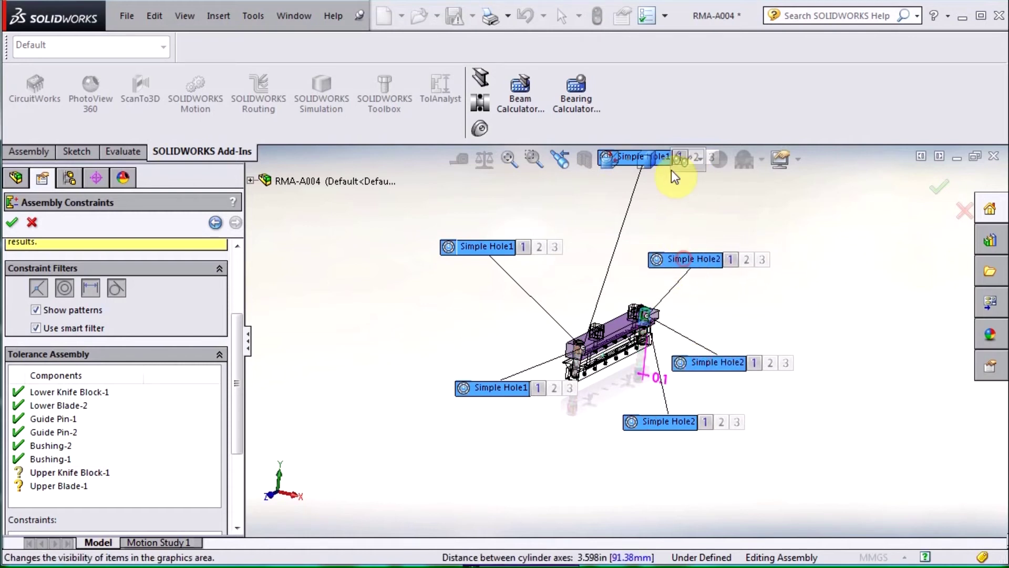
{"action": "left_click_drag", "start_coordinate": [628, 163], "coordinate": [602, 307]}
{"action": "left_click_drag", "start_coordinate": [540, 277], "coordinate": [544, 315]}
{"action": "left_click_drag", "start_coordinate": [531, 376], "coordinate": [549, 389]}
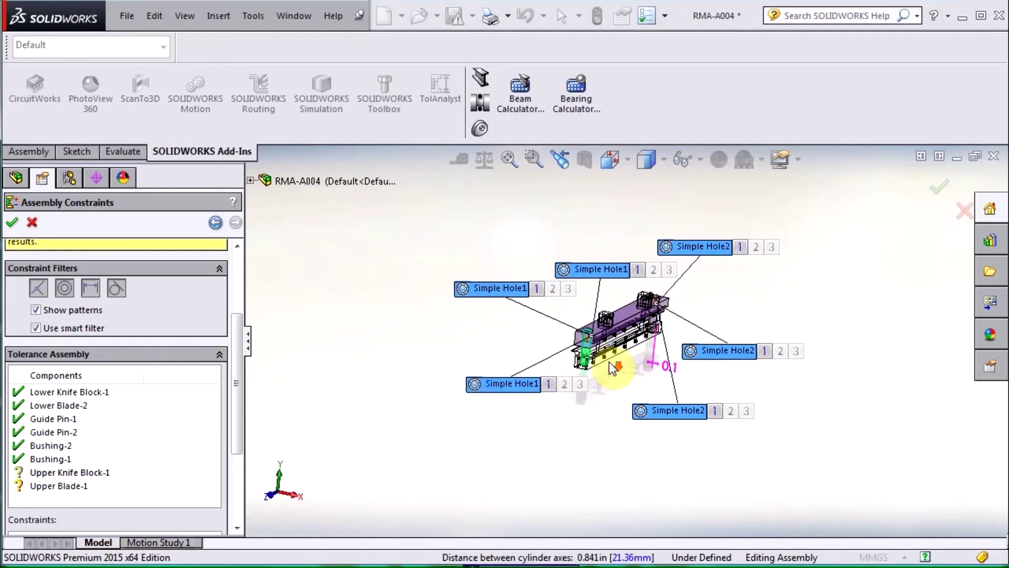
Step: Set the Upper Knife Block's Simple Hole1 constraint with the Bushing-1 OD as primary
{"action": "scroll", "coordinate": [610, 361], "scroll_direction": "down", "scroll_amount": 3}
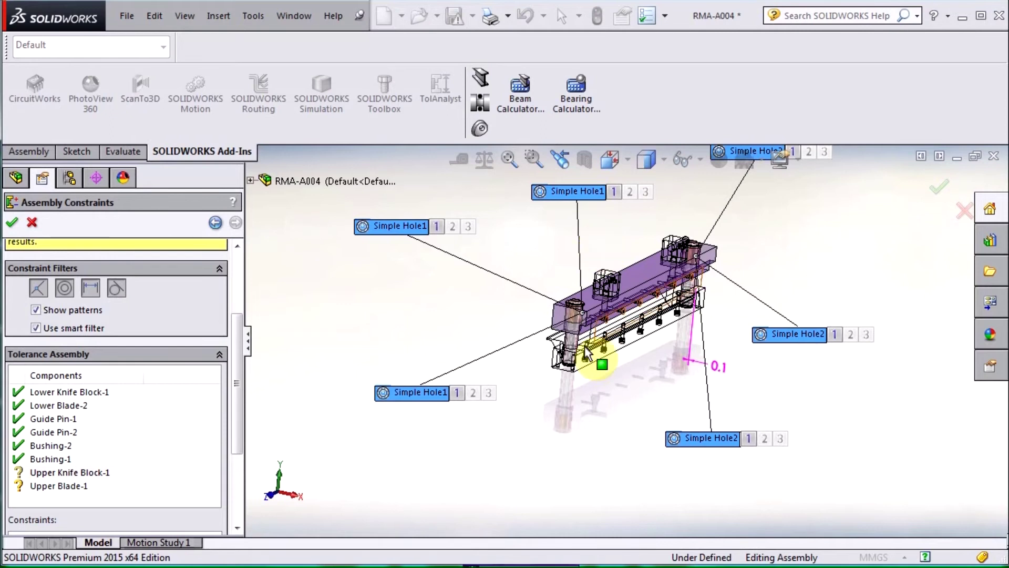
{"action": "left_click_drag", "start_coordinate": [573, 200], "coordinate": [561, 236]}
{"action": "scroll", "coordinate": [560, 236], "scroll_direction": "down", "scroll_amount": 3}
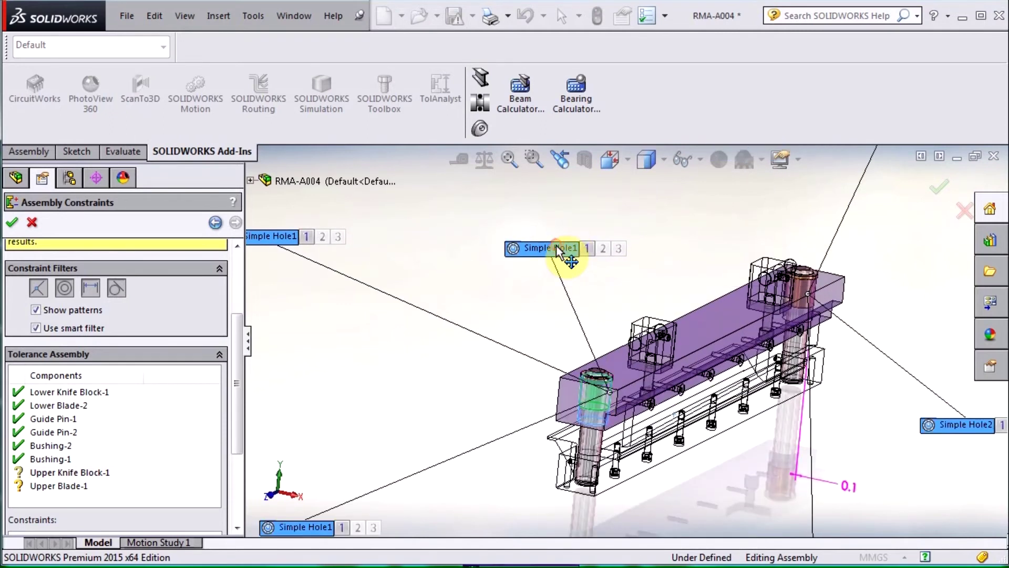
{"action": "left_click", "coordinate": [611, 415]}
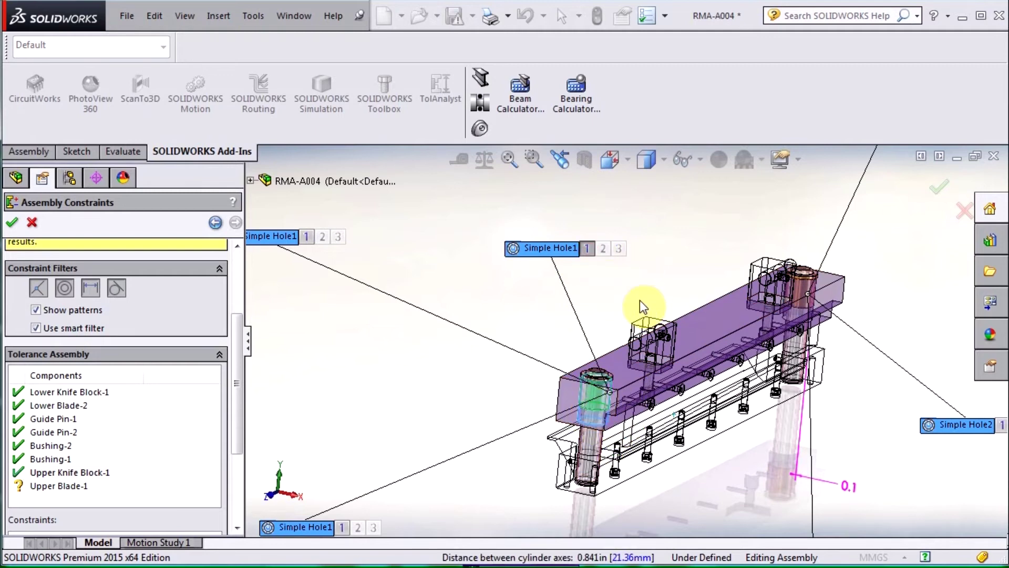
Step: Set the Upper Knife Block's Simple Hole2 constraint with the Bushing-2 OD as a second primary constraint and review the constraint list
{"action": "scroll", "coordinate": [683, 315], "scroll_direction": "up", "scroll_amount": 5}
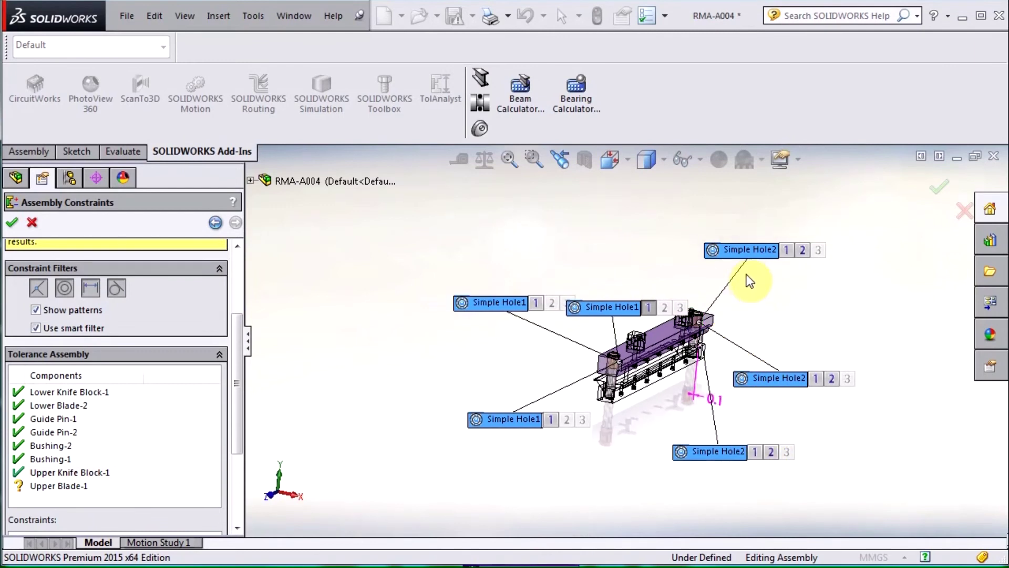
{"action": "left_click", "coordinate": [755, 320]}
{"action": "scroll", "coordinate": [736, 337], "scroll_direction": "down", "scroll_amount": 5}
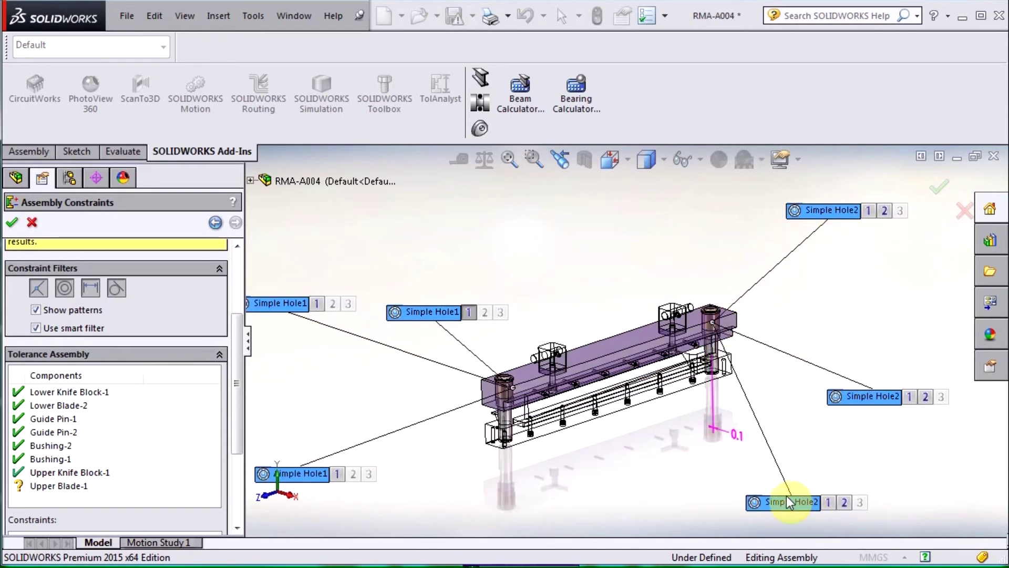
{"action": "left_click_drag", "start_coordinate": [783, 503], "coordinate": [758, 408]}
{"action": "scroll", "coordinate": [768, 403], "scroll_direction": "down", "scroll_amount": 2}
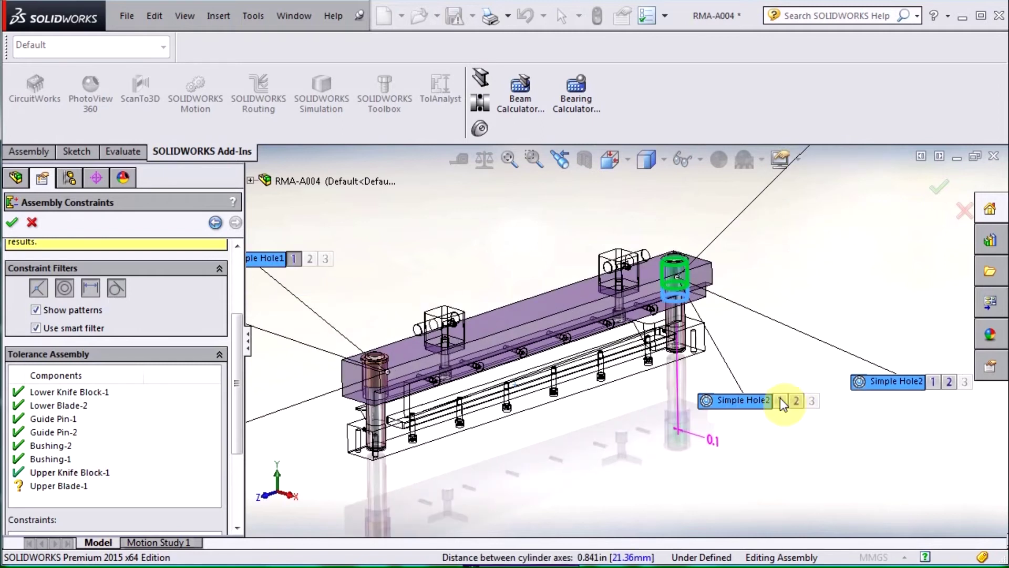
{"action": "left_click", "coordinate": [781, 402]}
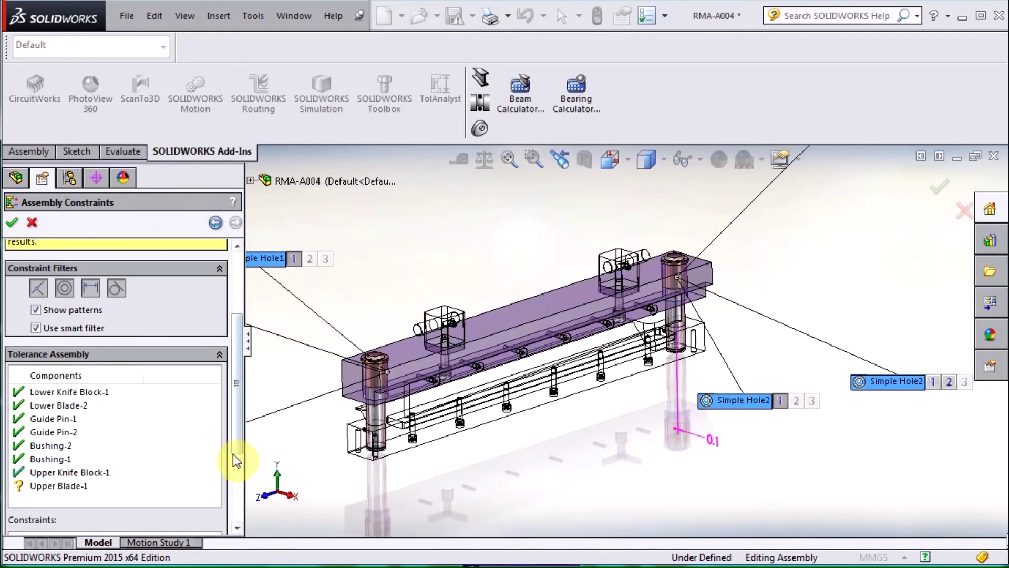
{"action": "scroll", "coordinate": [242, 421], "scroll_direction": "down", "scroll_amount": 3}
{"action": "scroll", "coordinate": [255, 445], "scroll_direction": "down", "scroll_amount": 3}
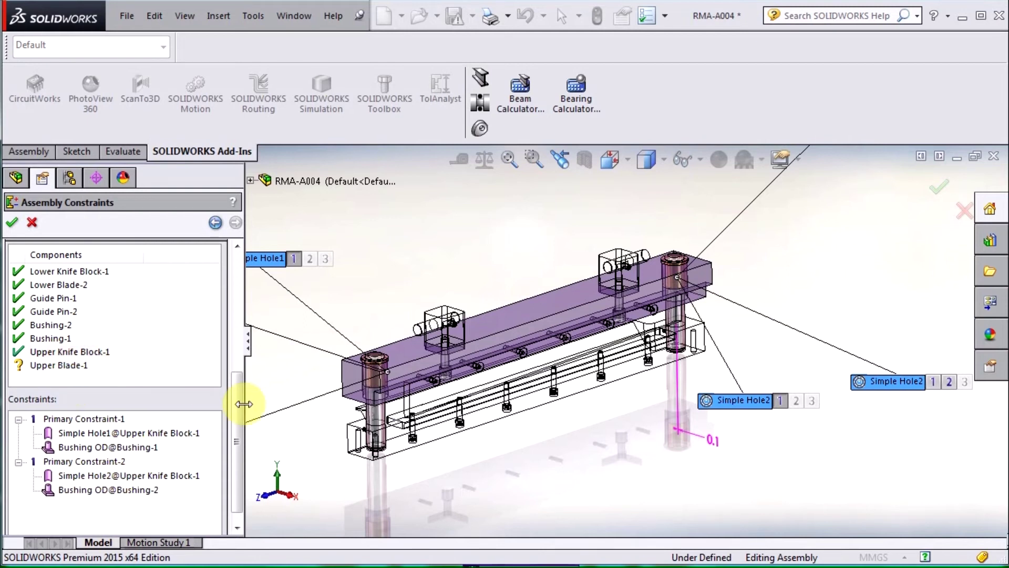
Step: Show the Upper Blade's constraints, move its Blade Mount Face callout closer to the model and set that face as the primary constraint
{"action": "key", "text": "z"}
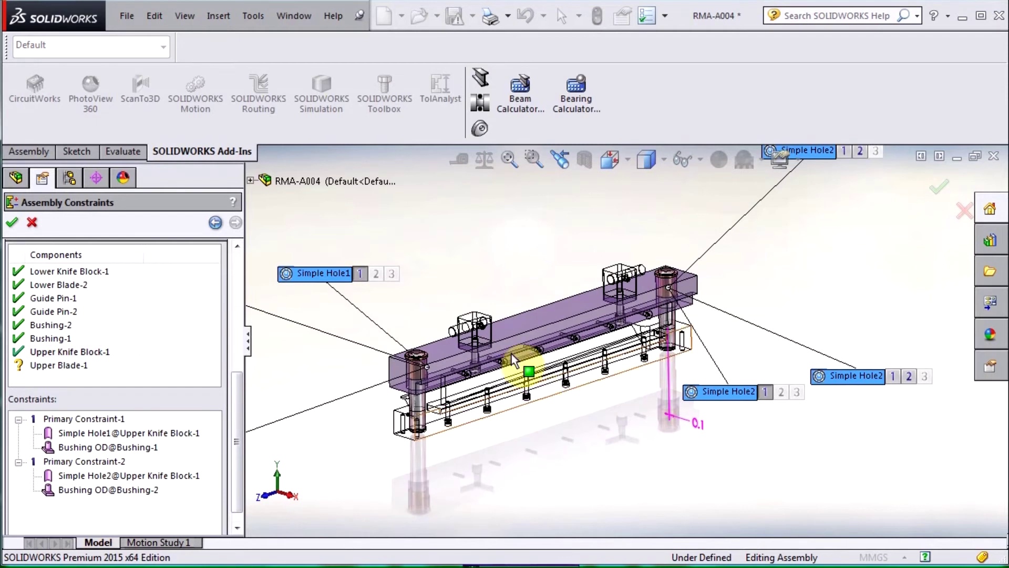
{"action": "left_click", "coordinate": [78, 365]}
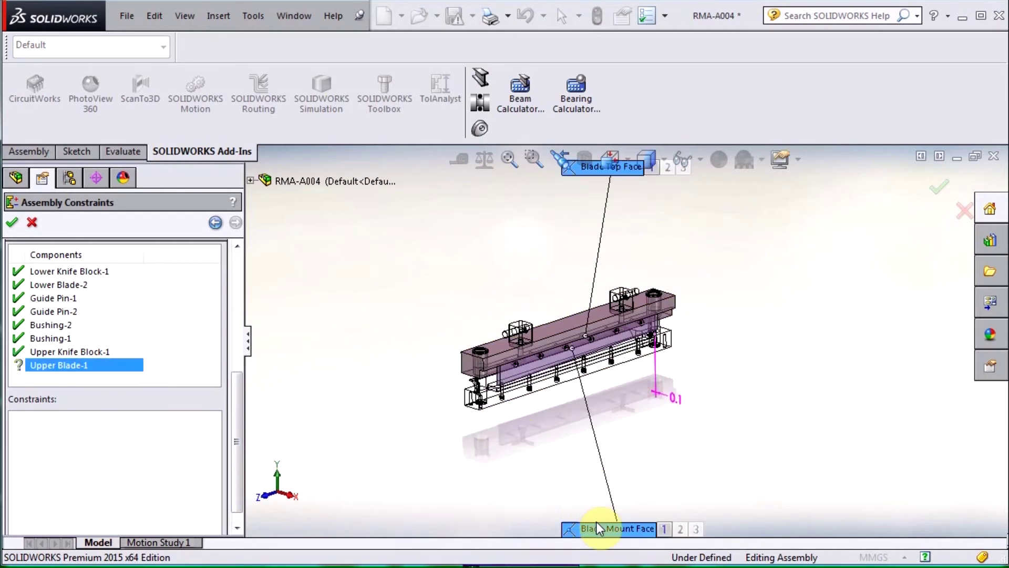
{"action": "left_click_drag", "start_coordinate": [598, 523], "coordinate": [600, 467]}
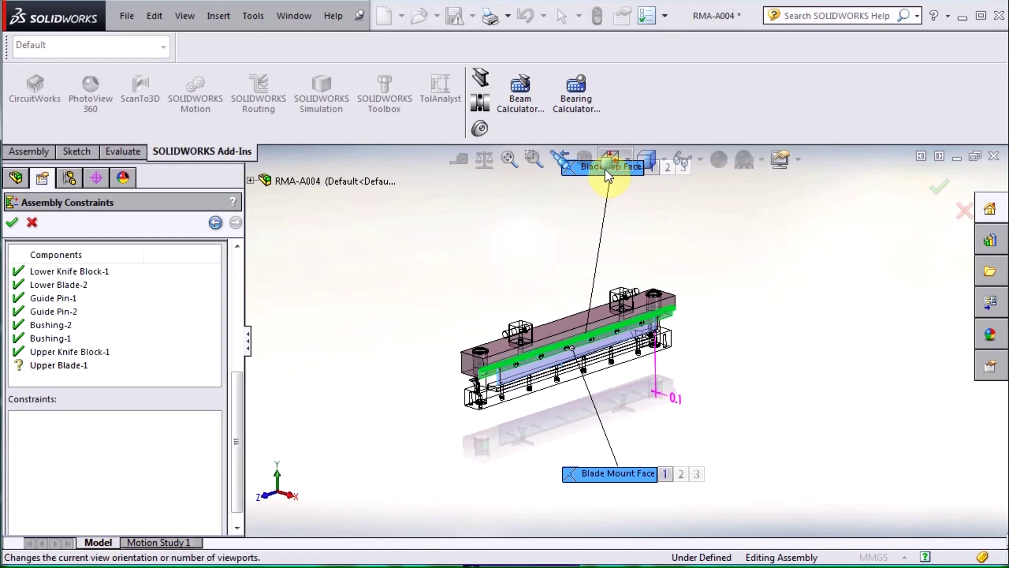
{"action": "left_click", "coordinate": [590, 238]}
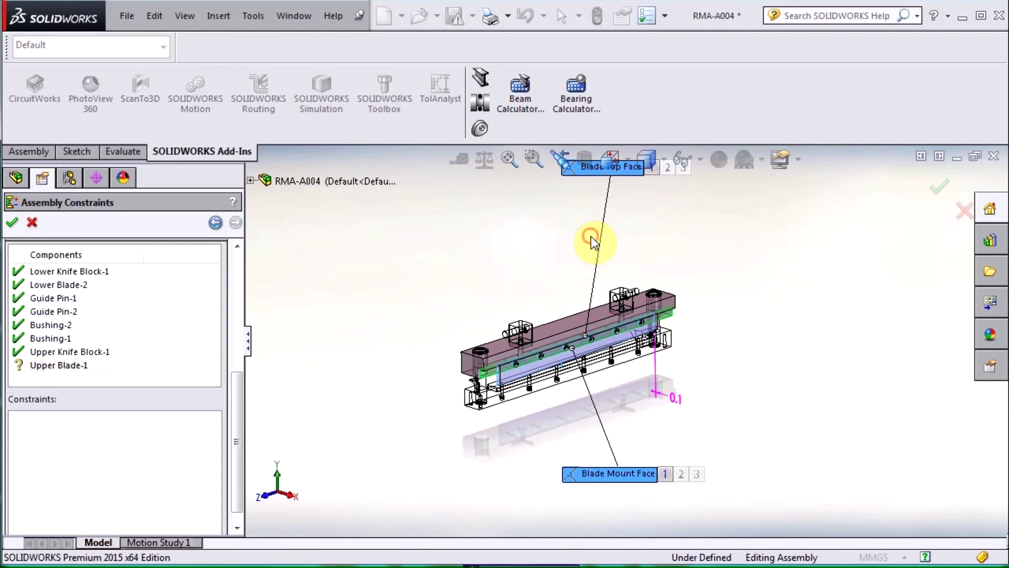
{"action": "left_click", "coordinate": [666, 475]}
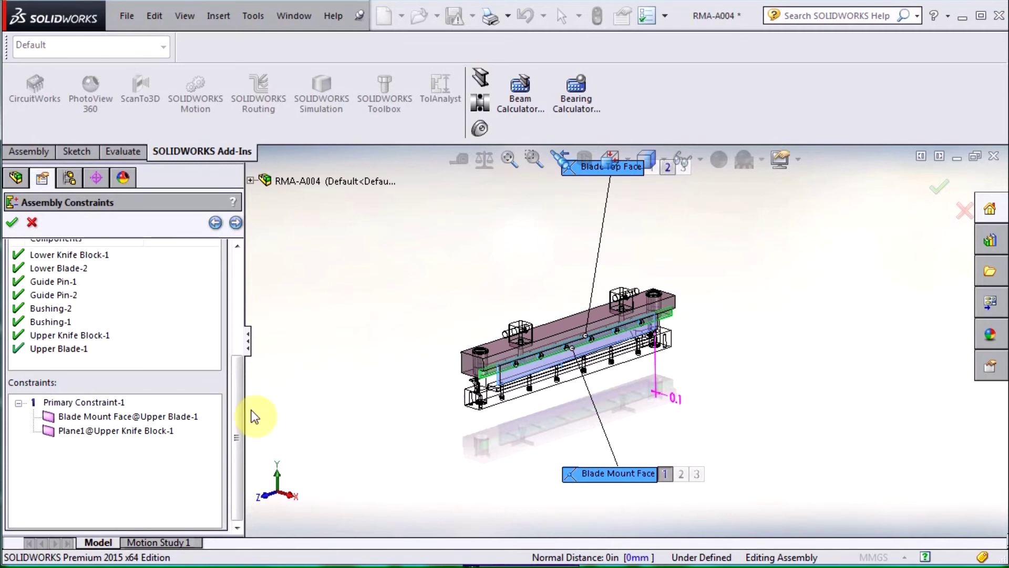
Step: Advance the study to its analysis results, move the result callout closer to the model and review the summary and contributors
{"action": "left_click_drag", "start_coordinate": [242, 378], "coordinate": [237, 247]}
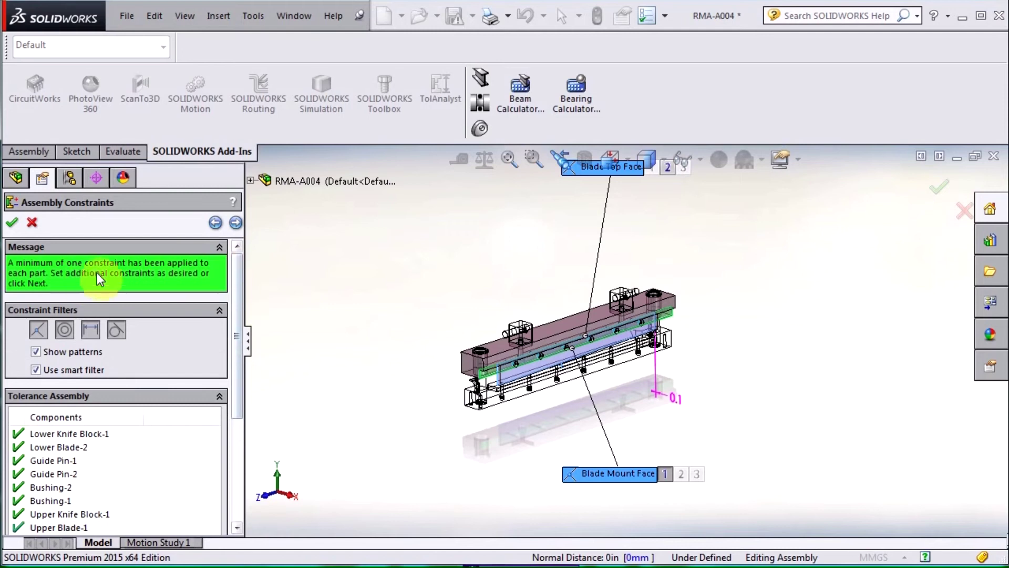
{"action": "left_click", "coordinate": [236, 222]}
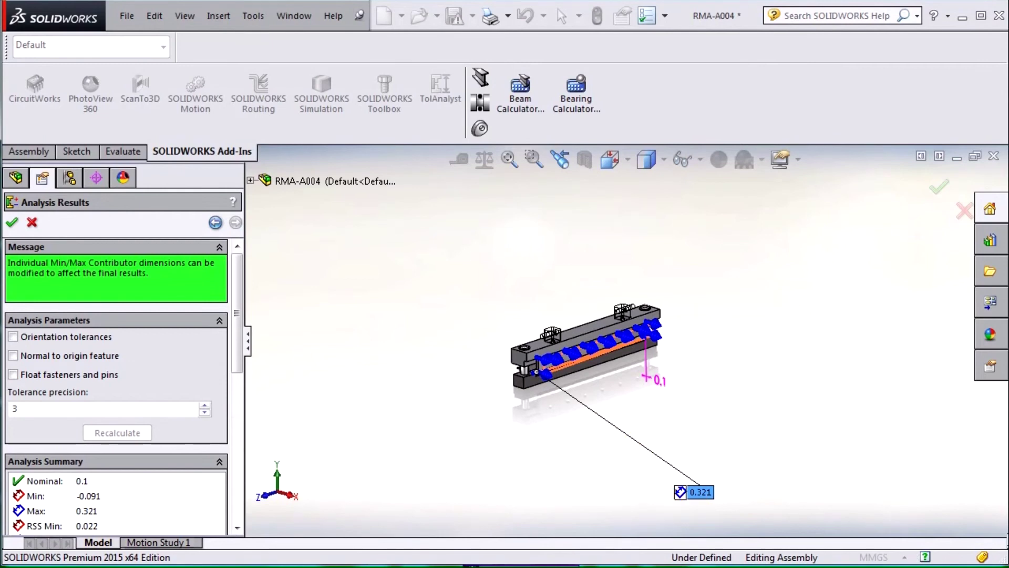
{"action": "left_click_drag", "start_coordinate": [693, 492], "coordinate": [570, 408]}
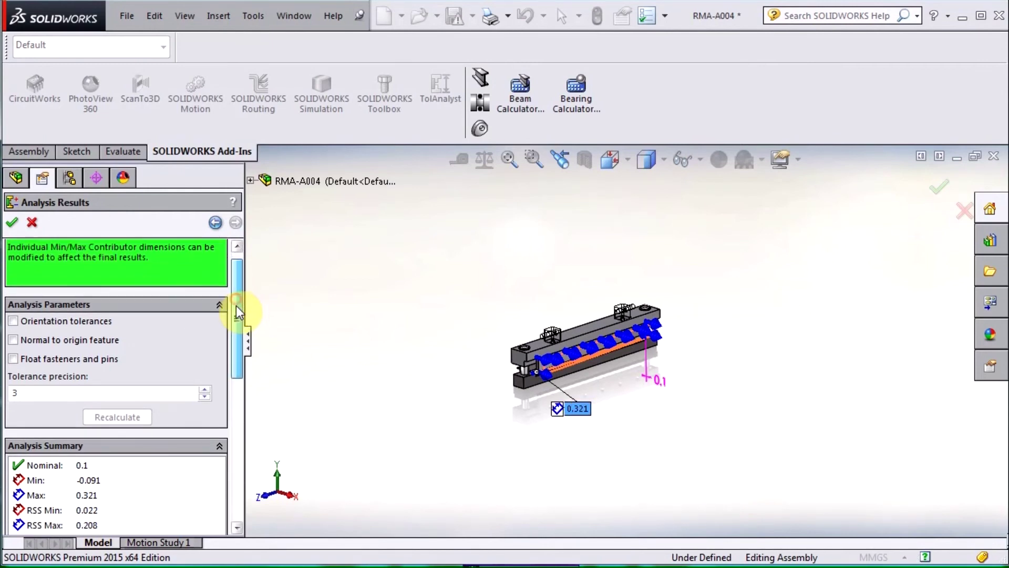
{"action": "left_click_drag", "start_coordinate": [236, 304], "coordinate": [231, 373]}
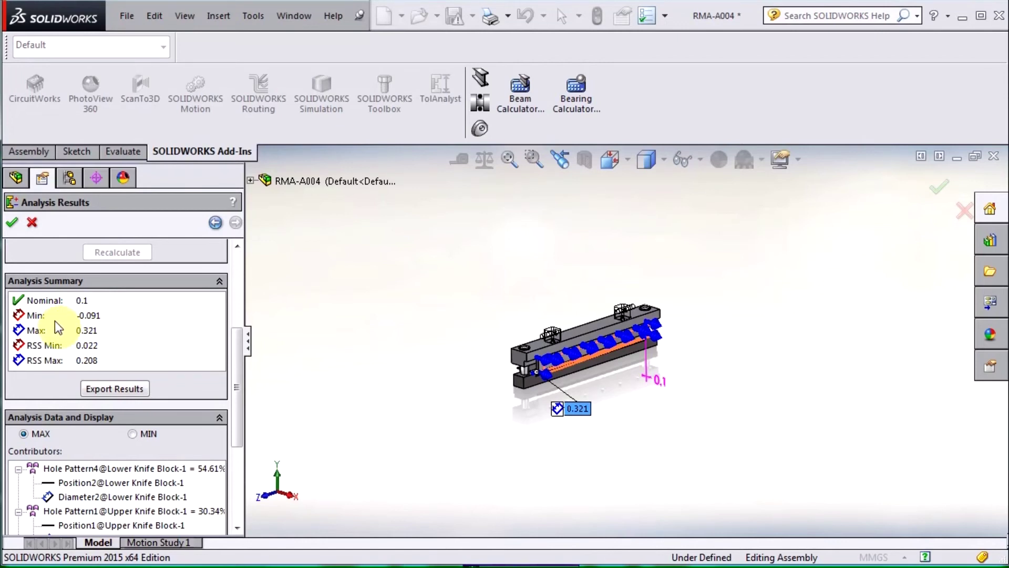
{"action": "left_click", "coordinate": [96, 315]}
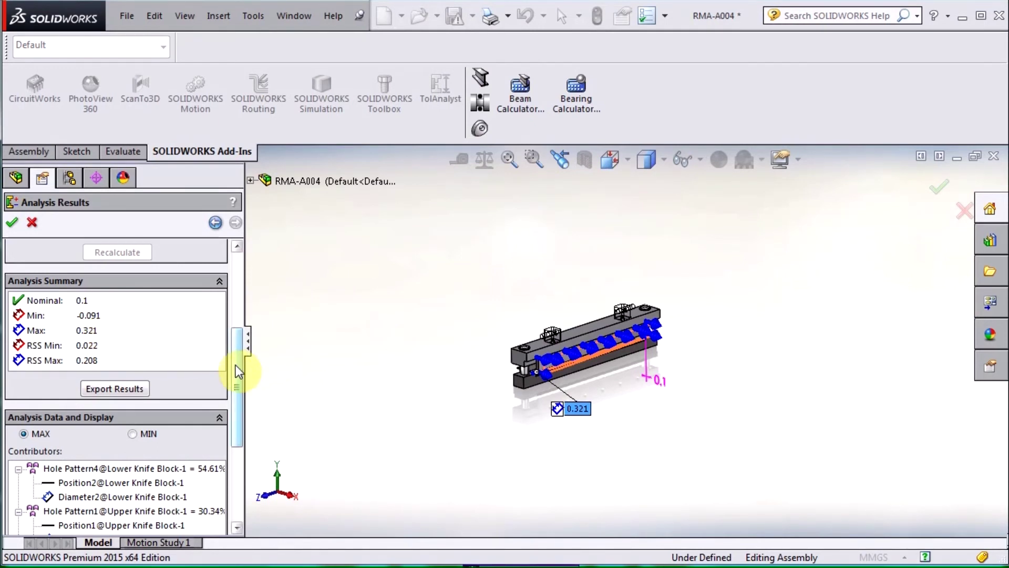
{"action": "left_click_drag", "start_coordinate": [235, 371], "coordinate": [253, 437]}
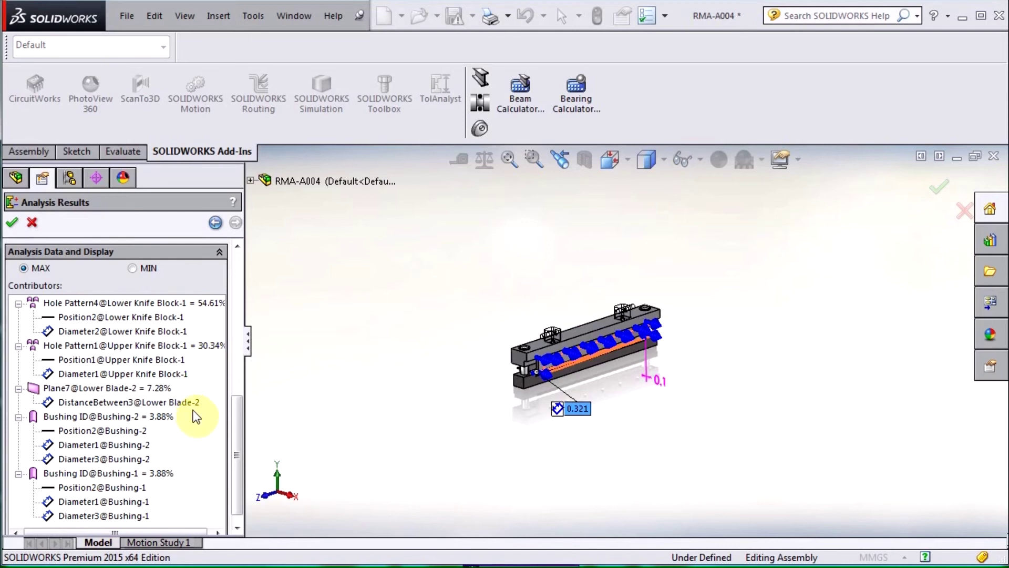
Step: Set the position tolerance of the Lower Knife Block's Hole Pattern4 contributor to .04
{"action": "left_click", "coordinate": [124, 304]}
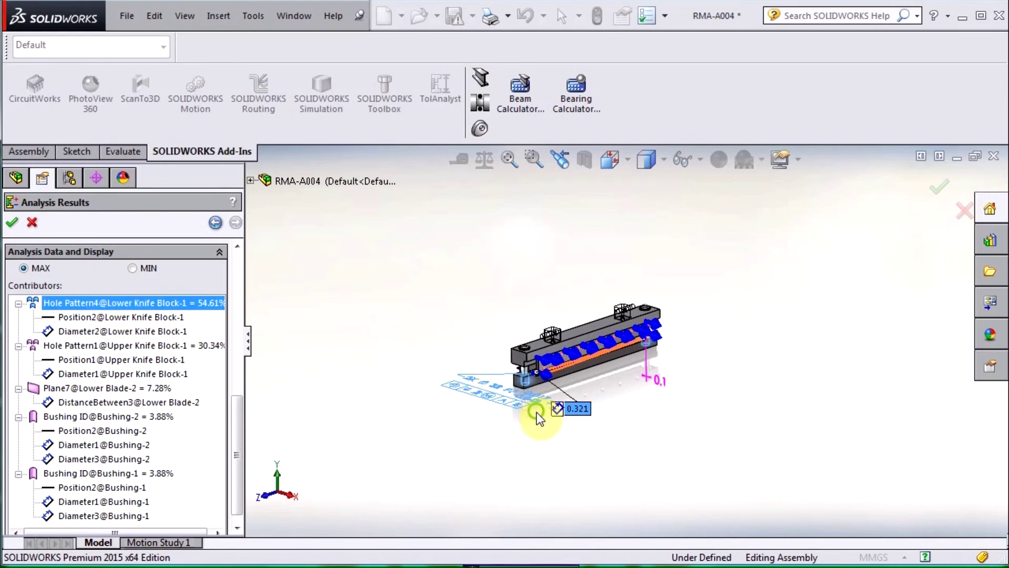
{"action": "mouse_move", "coordinate": [538, 418]}
{"action": "middle_mouse_down"}
{"action": "mouse_move", "coordinate": [547, 462]}
{"action": "mouse_move", "coordinate": [534, 406]}
{"action": "middle_mouse_up"}
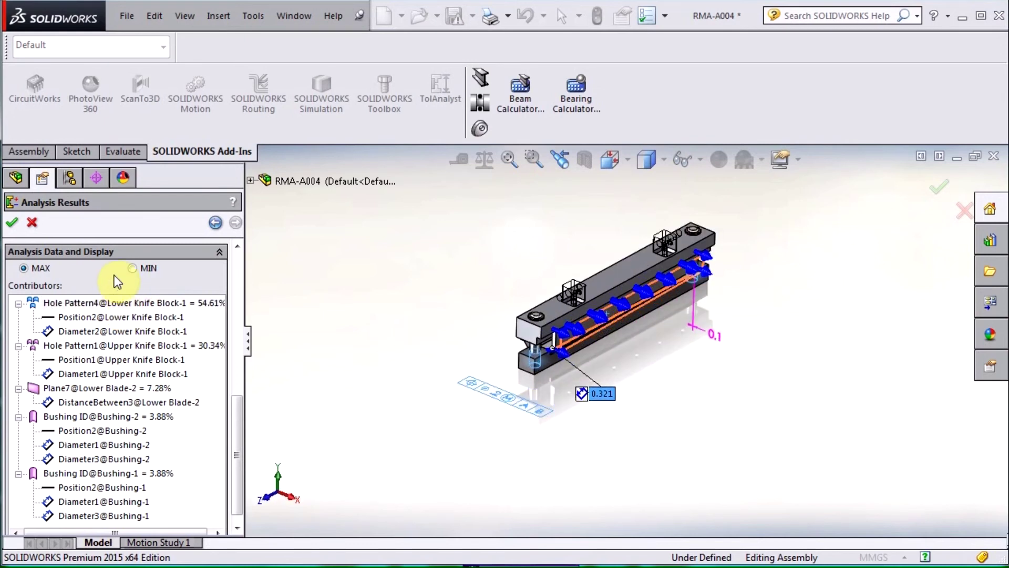
{"action": "left_click", "coordinate": [153, 304]}
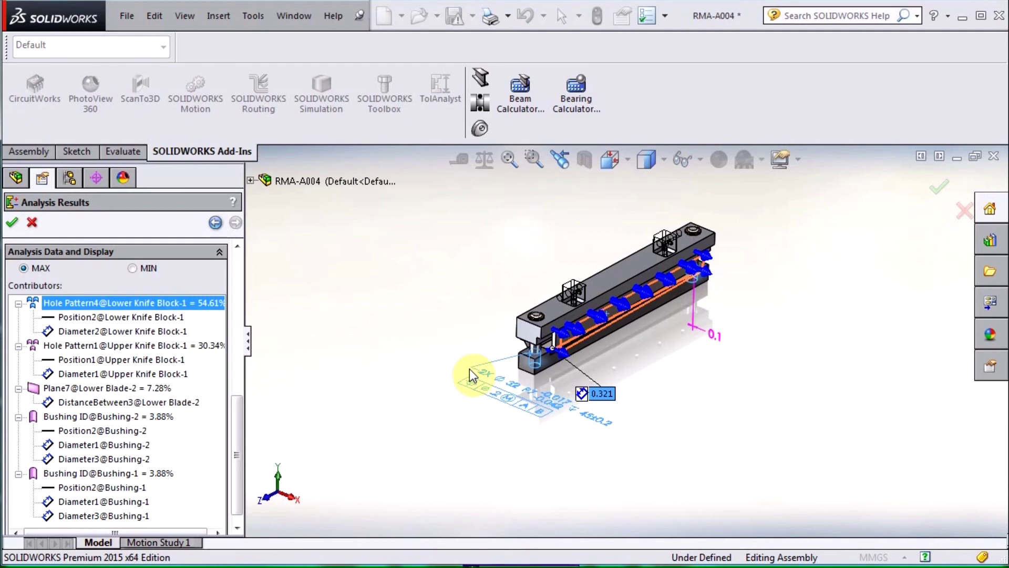
{"action": "double_click", "coordinate": [503, 403]}
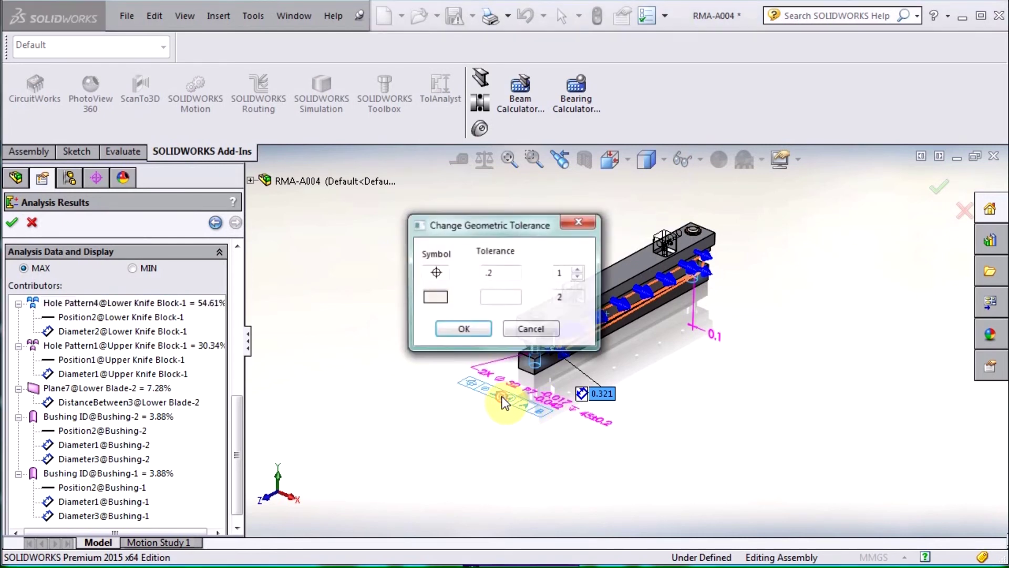
{"action": "left_click", "coordinate": [499, 274]}
{"action": "key", "text": "BackSpace"}
{"action": "key", "text": "BackSpace"}
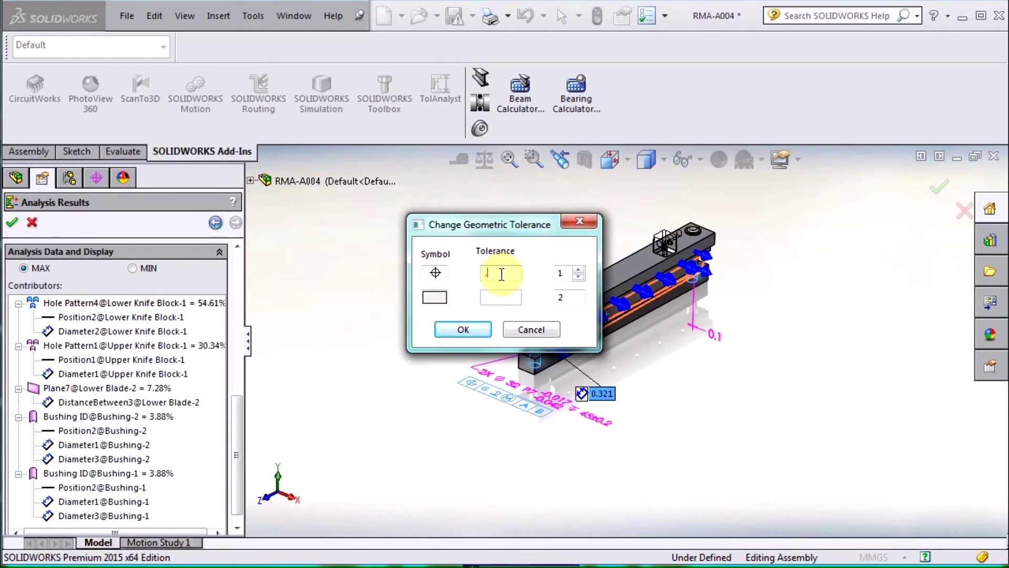
{"action": "type", "text": ".04"}
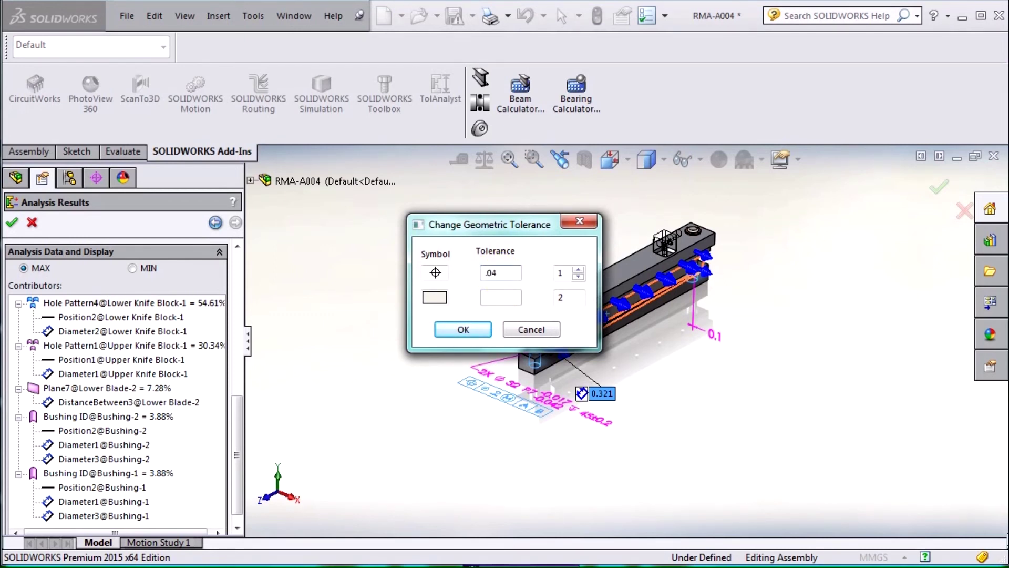
{"action": "left_click", "coordinate": [462, 329]}
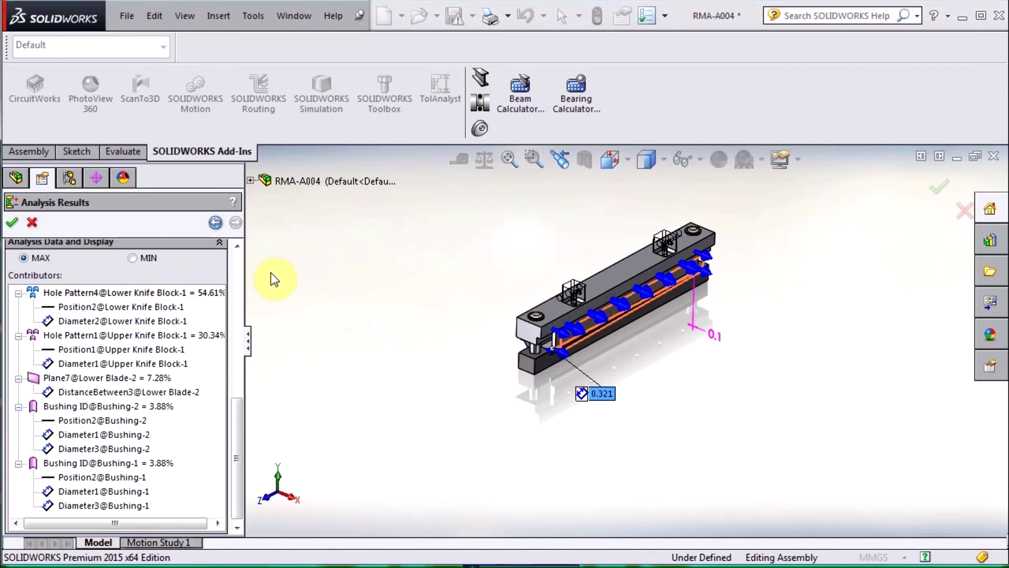
Step: Recalculate the study with the changed Lower Knife Block tolerance and review the updated summary and contributors
{"action": "scroll", "coordinate": [238, 269], "scroll_direction": "up", "scroll_amount": 5}
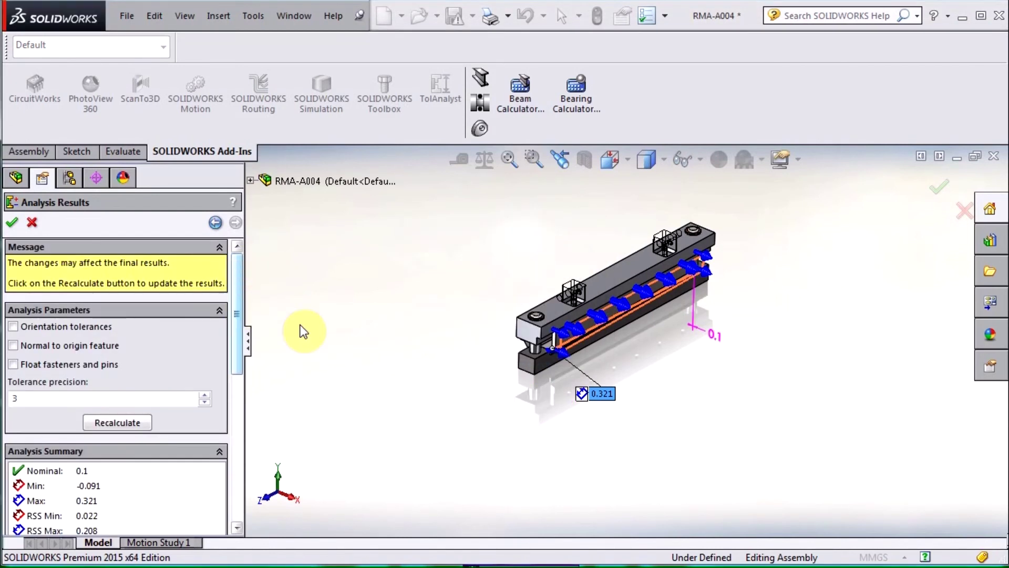
{"action": "left_click", "coordinate": [115, 423]}
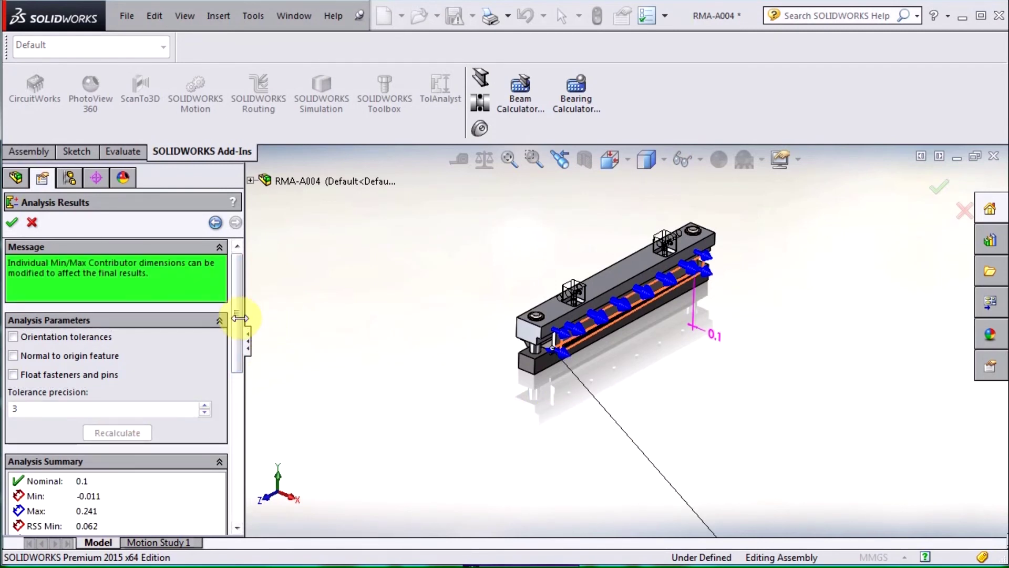
{"action": "left_click_drag", "start_coordinate": [237, 317], "coordinate": [204, 374]}
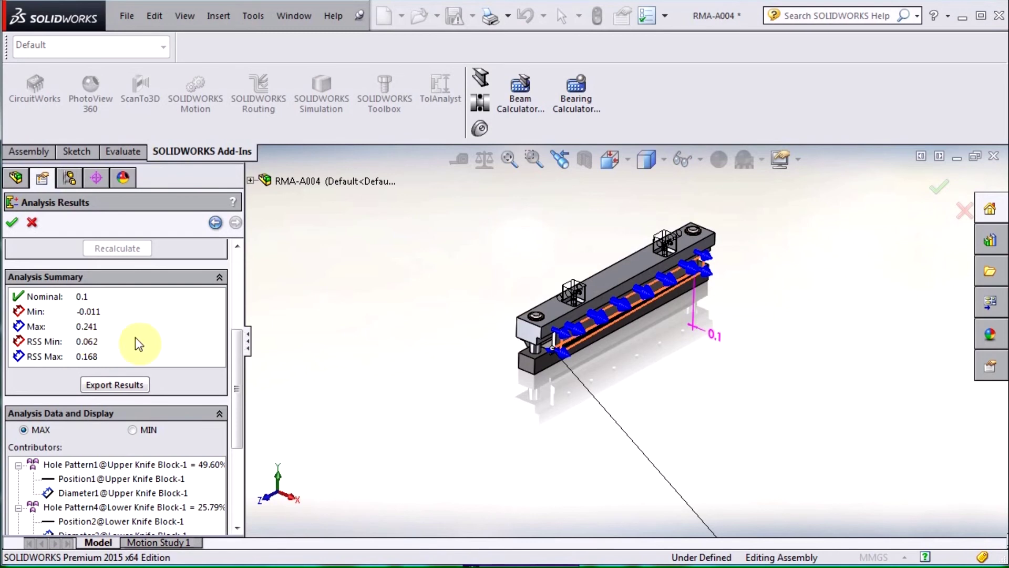
{"action": "left_click_drag", "start_coordinate": [240, 387], "coordinate": [234, 412]}
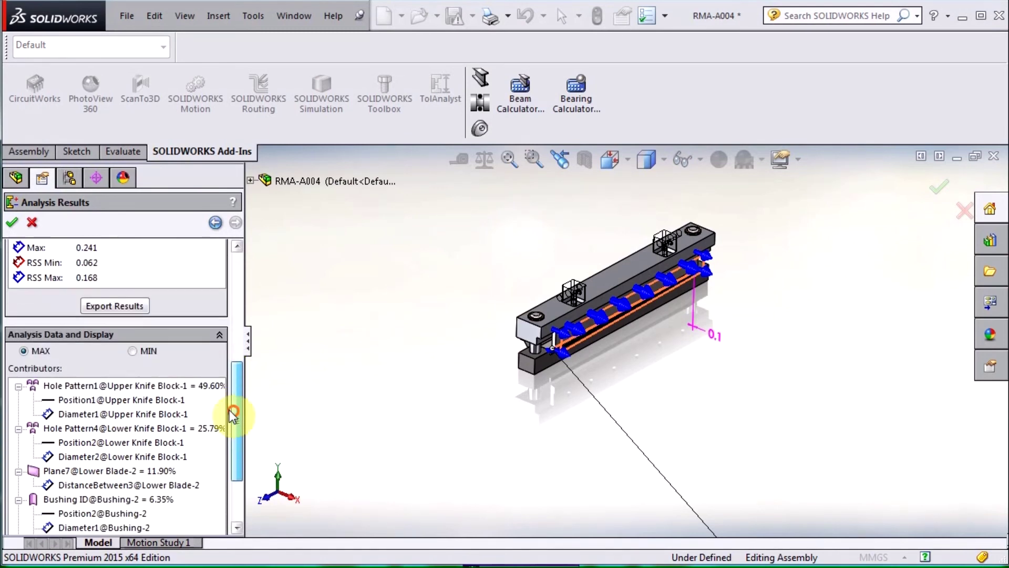
Step: Set the position tolerance of the Upper Knife Block's Hole Pattern1 contributor to .04
{"action": "left_click", "coordinate": [129, 386]}
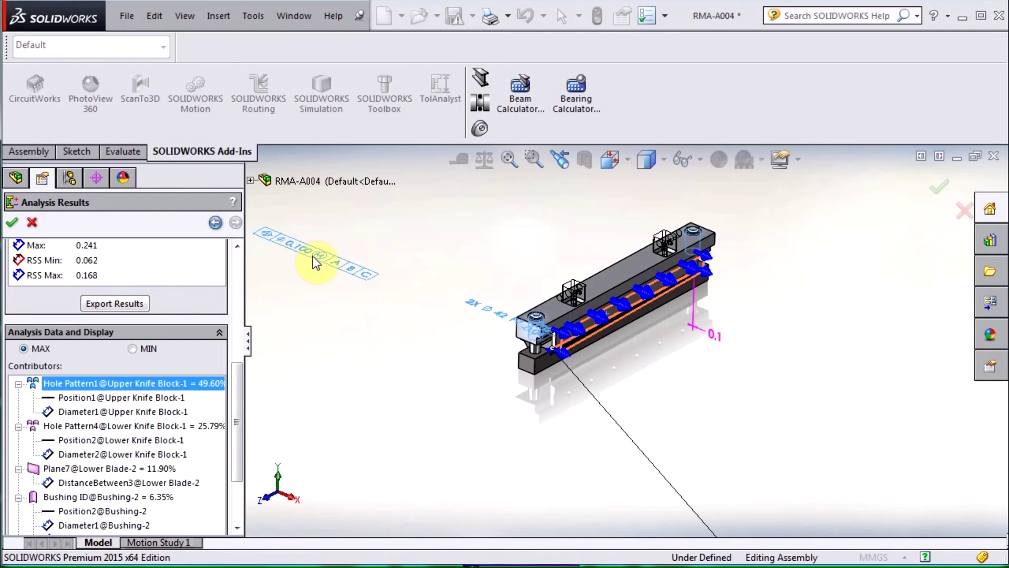
{"action": "left_click", "coordinate": [327, 256]}
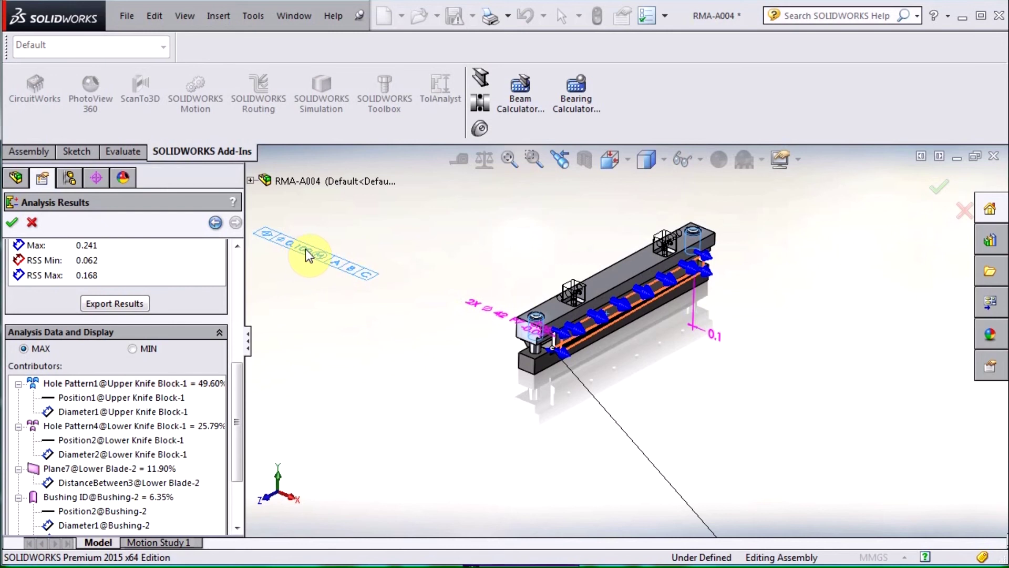
{"action": "double_click", "coordinate": [304, 250]}
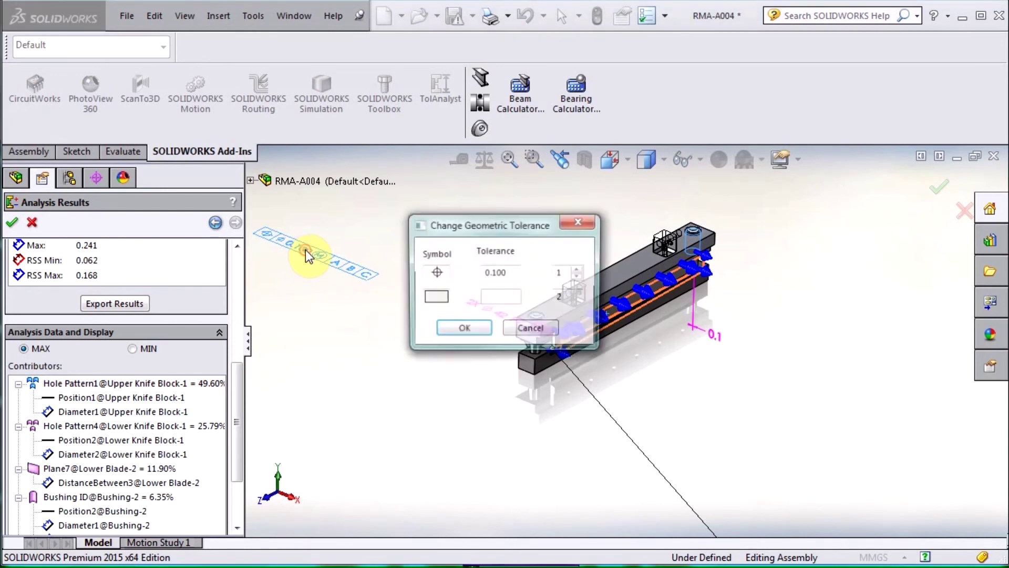
{"action": "double_click", "coordinate": [507, 273]}
{"action": "type", "text": ".04"}
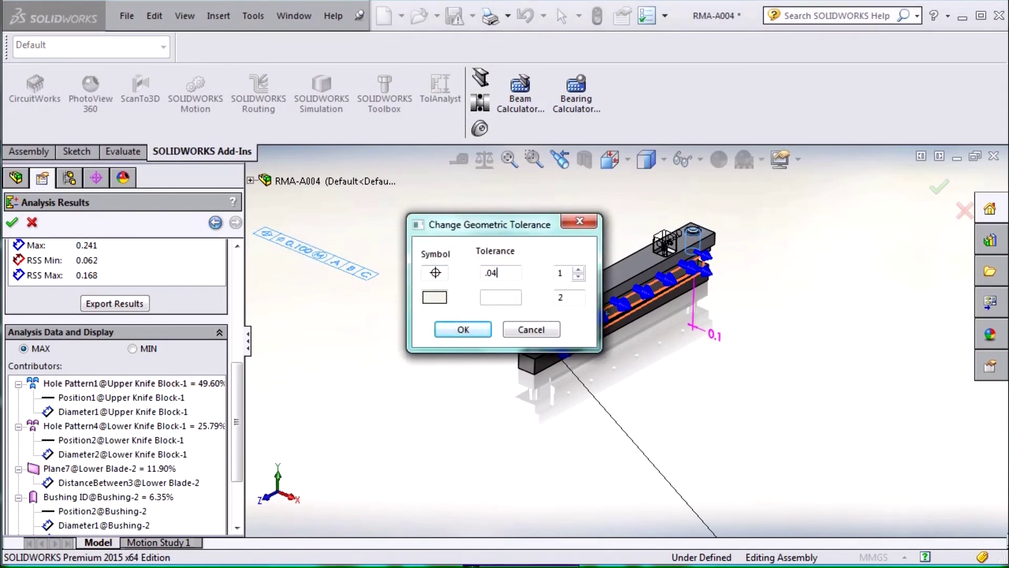
{"action": "left_click", "coordinate": [463, 329]}
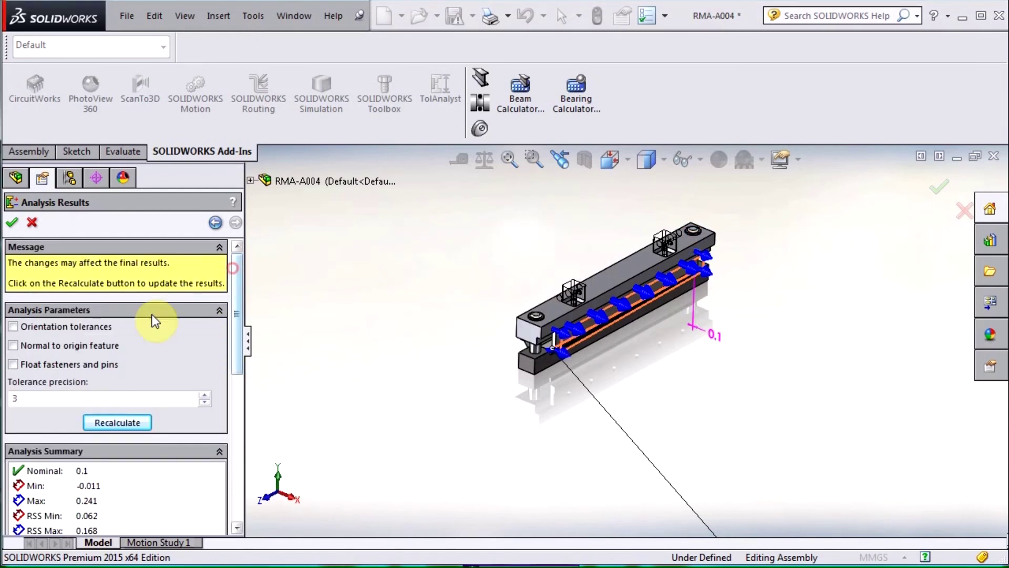
Step: Recalculate the study with the changed Upper Knife Block tolerance, review the summary and move the result callout closer to the model
{"action": "left_click", "coordinate": [120, 421]}
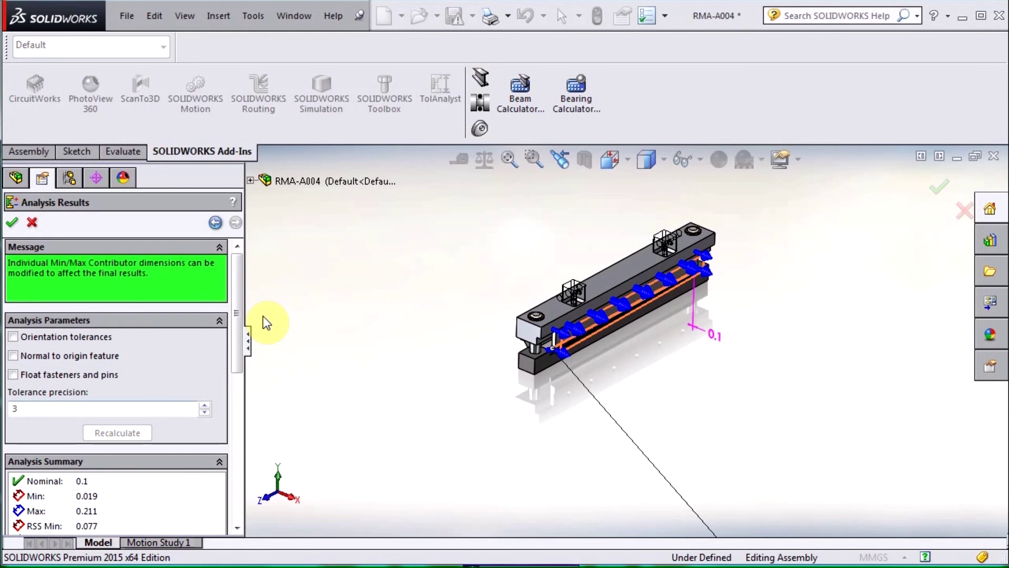
{"action": "left_click_drag", "start_coordinate": [236, 320], "coordinate": [238, 382]}
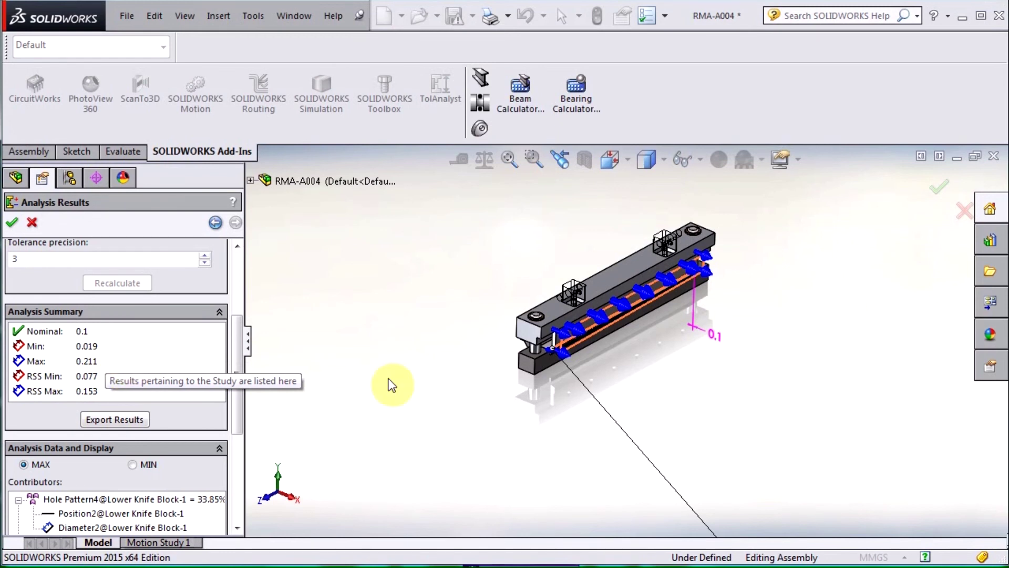
{"action": "scroll", "coordinate": [608, 412], "scroll_direction": "up", "scroll_amount": 1}
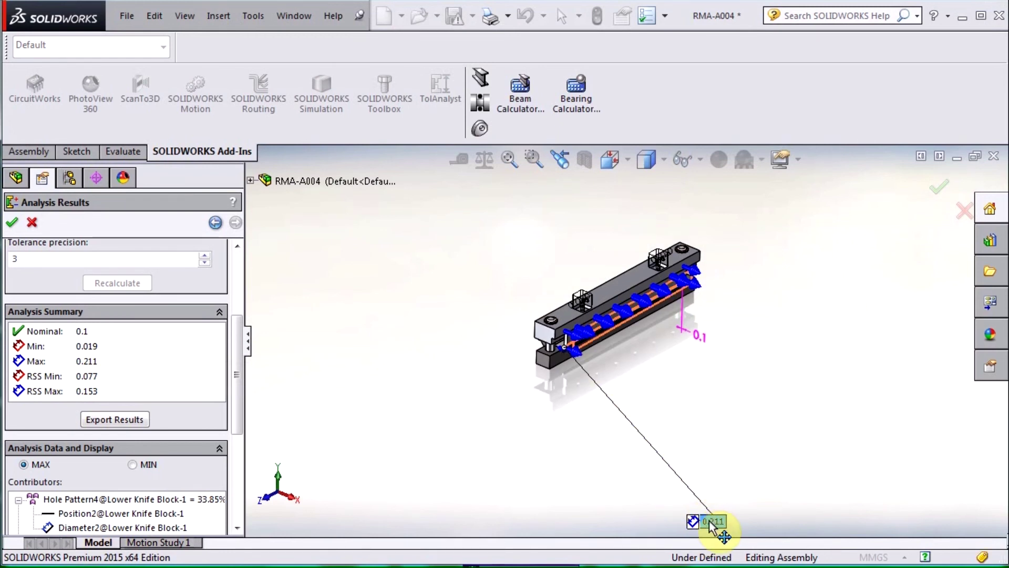
{"action": "left_click_drag", "start_coordinate": [712, 525], "coordinate": [613, 409]}
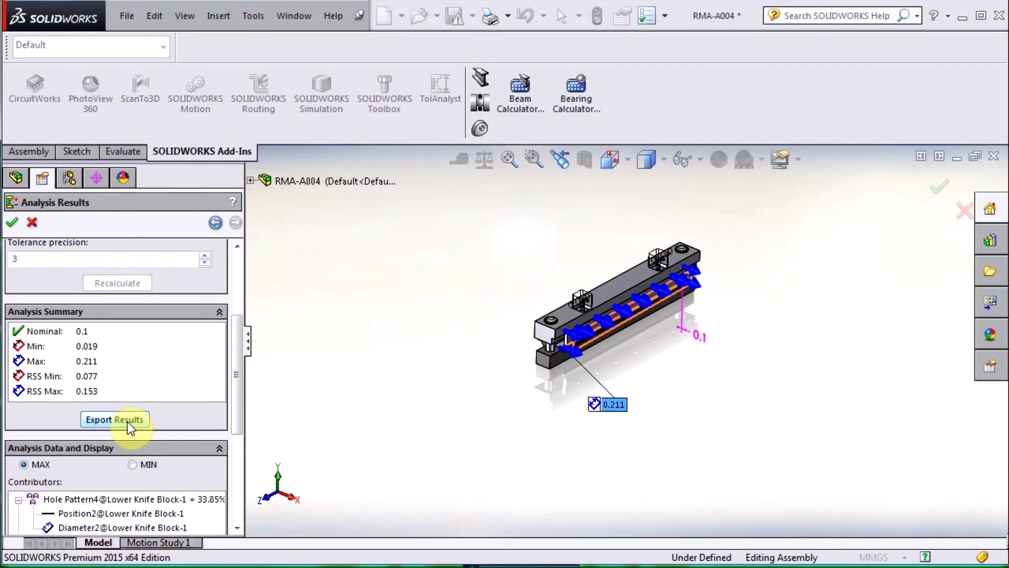
Step: Accept the analysis results and expand Study1 to show its Result entry
{"action": "left_click", "coordinate": [13, 223]}
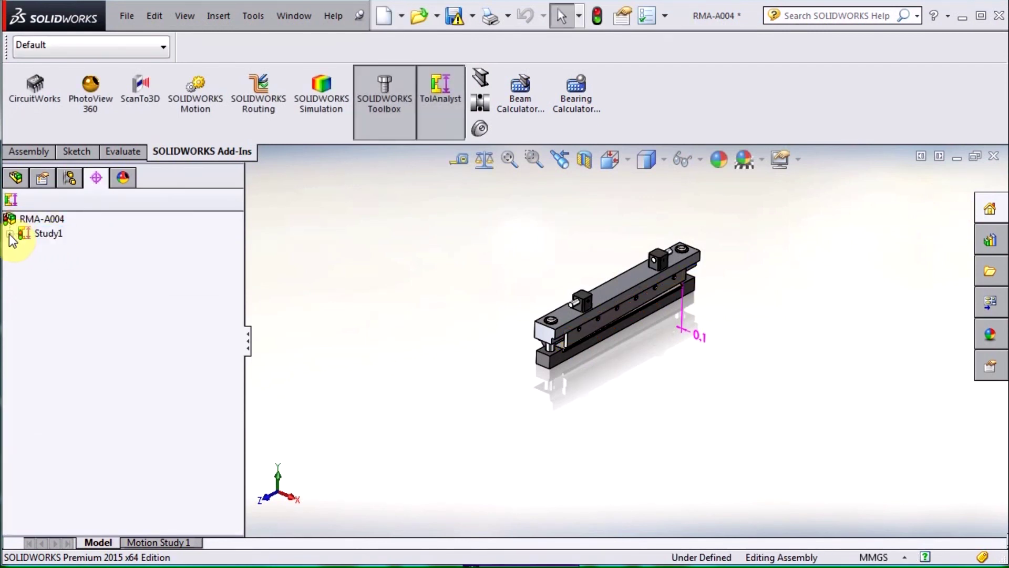
{"action": "left_click", "coordinate": [10, 233]}
{"action": "left_click", "coordinate": [63, 248]}
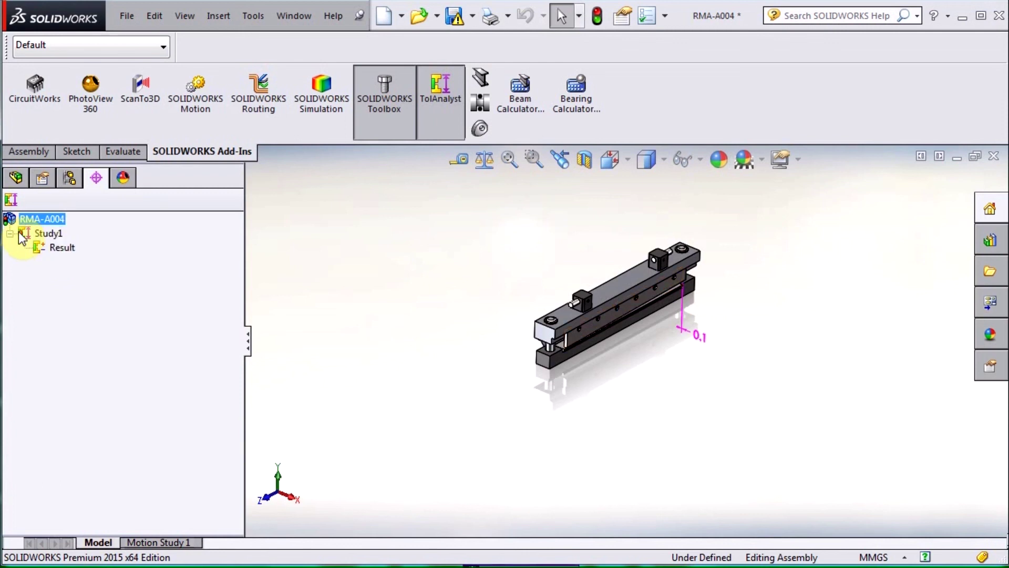